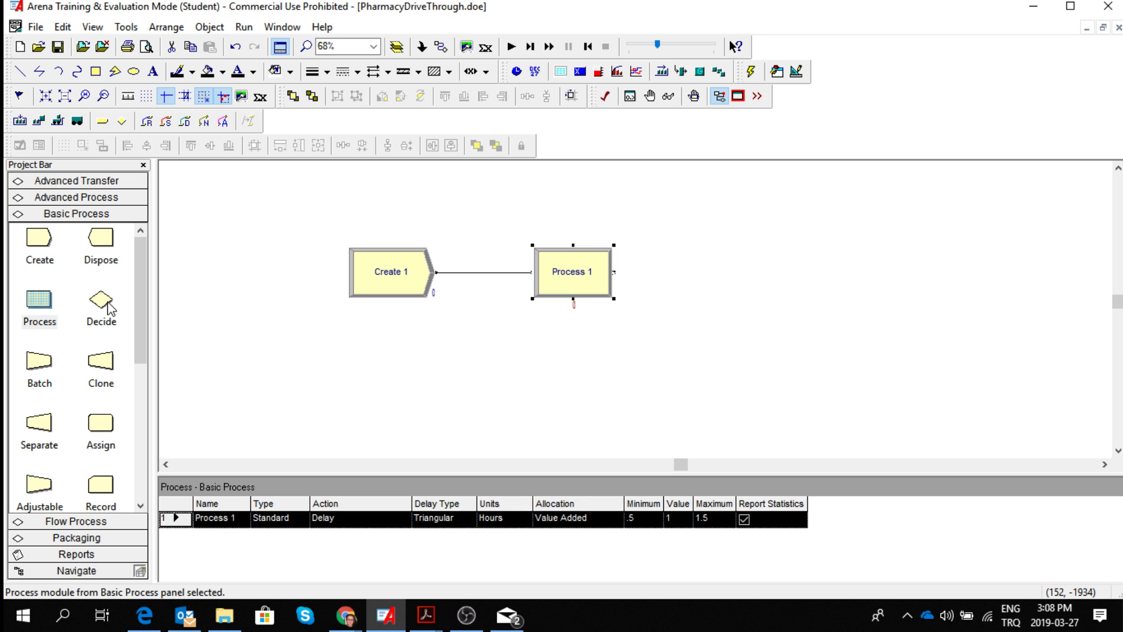
Step: Add a Dispose module to the flowchart after Process 1
left_click_drag(101, 240, 743, 284)
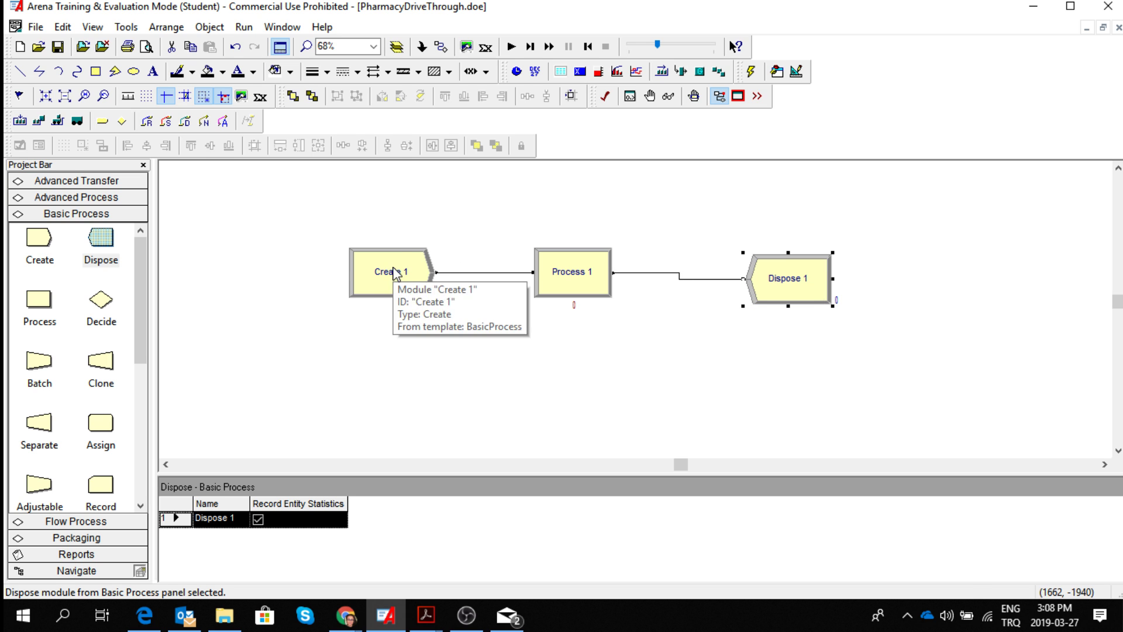
Step: Rename the Create 1 module as Create Customers, keeping Entity 1 as its entity type
double_click(397, 274)
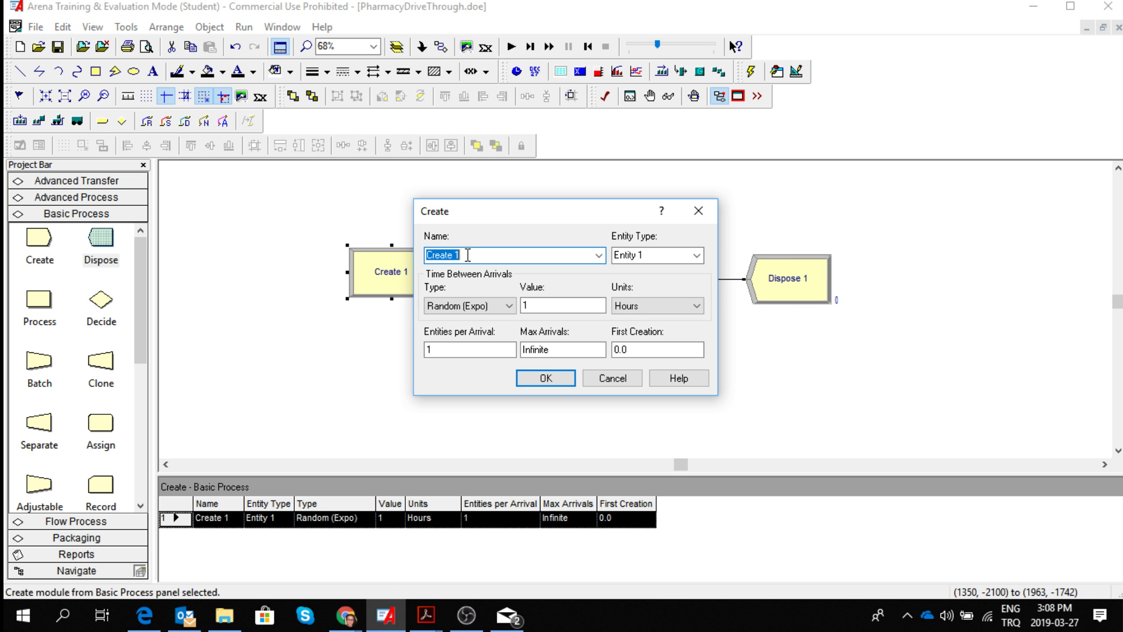
left_click(468, 255)
key("BackSpace")
type("Customers")
left_click(697, 257)
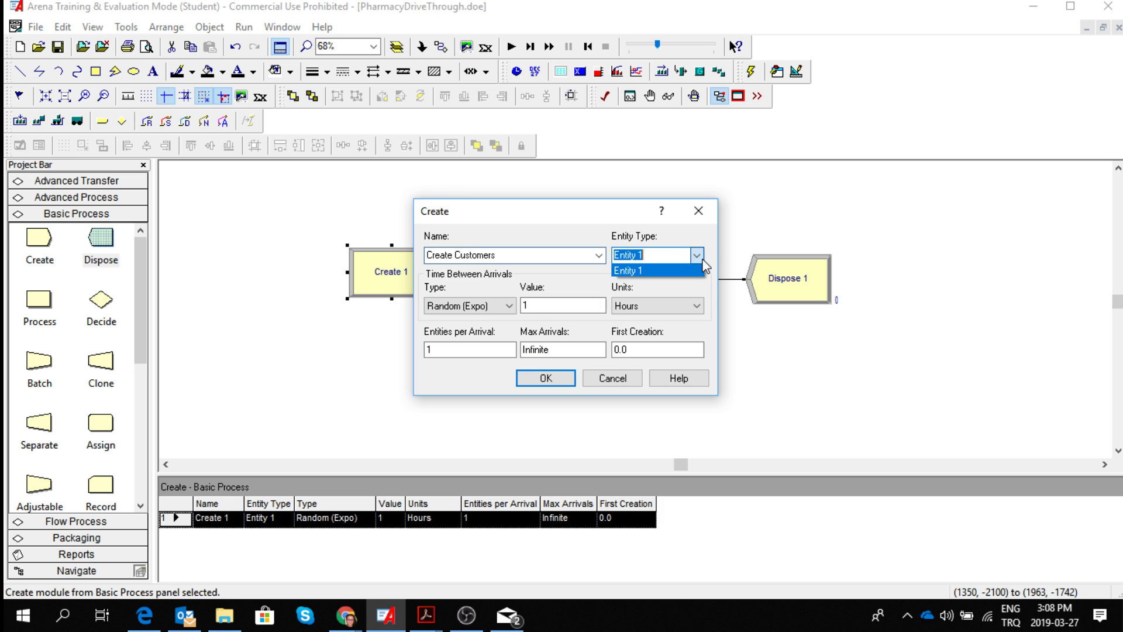
left_click(697, 257)
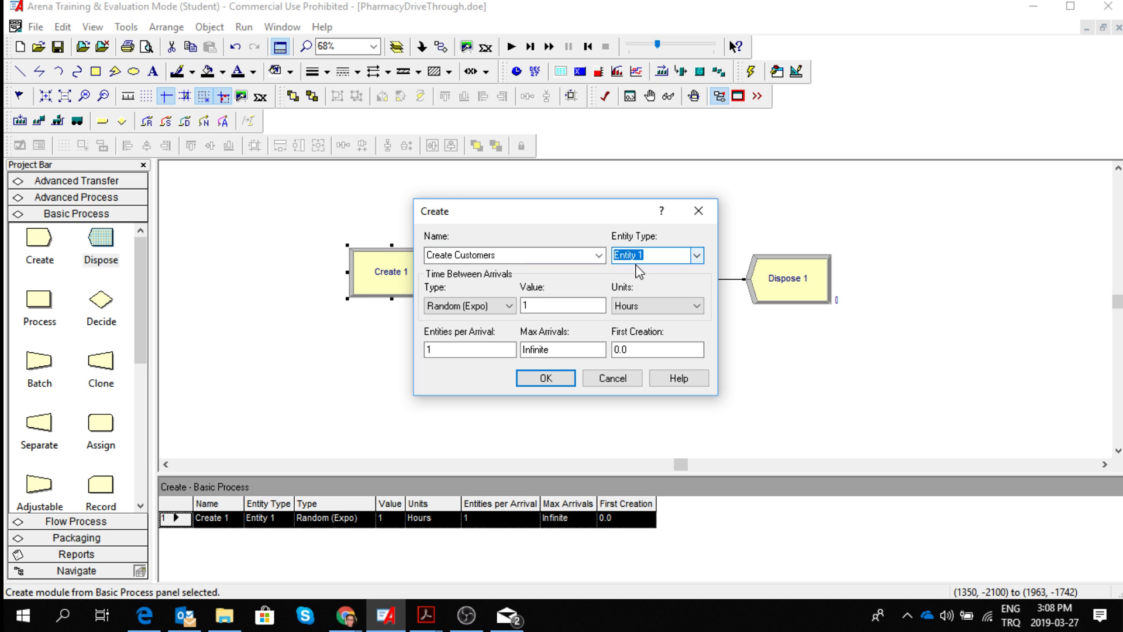
Step: Set the Create module's time between arrivals to a value of 6 in minutes
double_click(526, 306)
type("6")
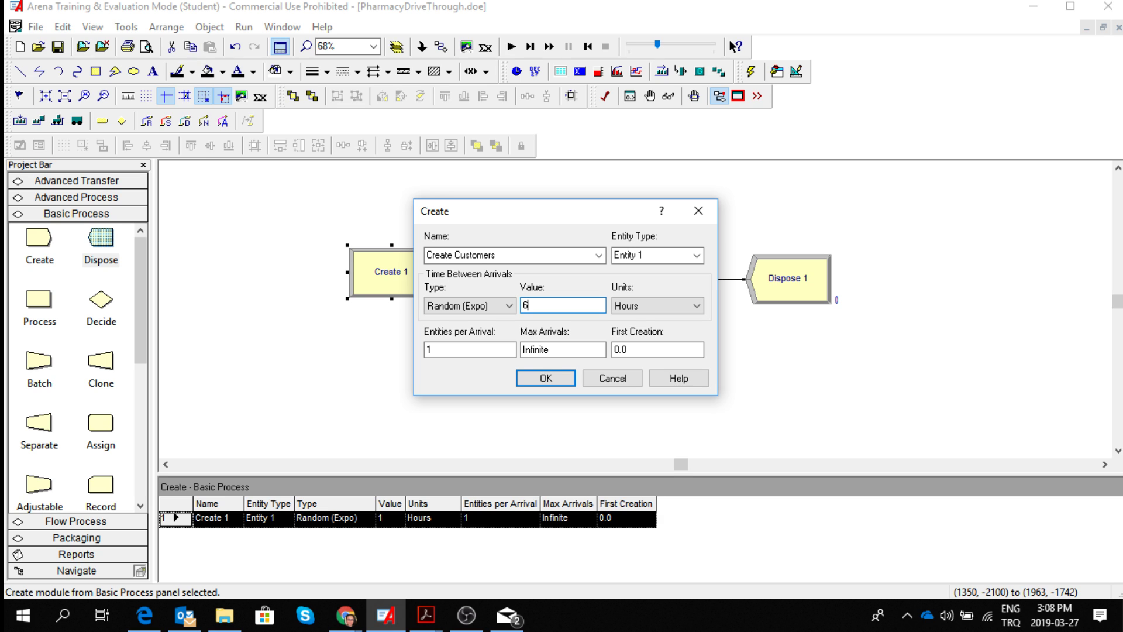
left_click(696, 305)
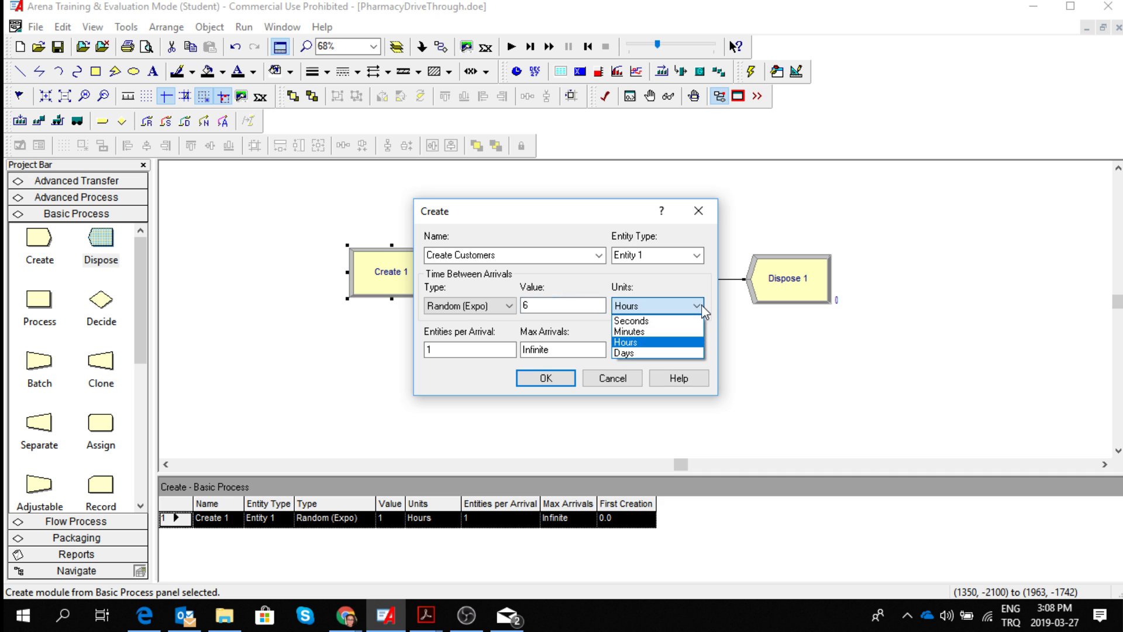
left_click(673, 331)
Step: Build the exponential expression EXPO(6) for the Create module's first creation and accept the module settings
left_click(490, 350)
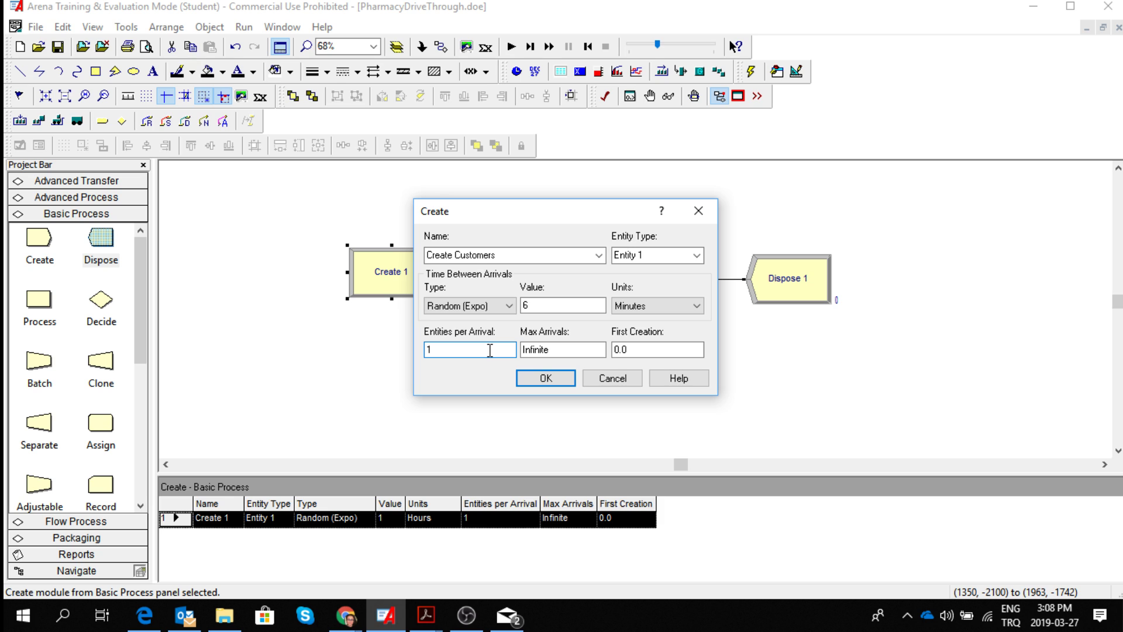
key("Tab")
key("Tab")
left_click(632, 351)
key("BackSpace")
key("BackSpace")
key("BackSpace")
right_click(632, 351)
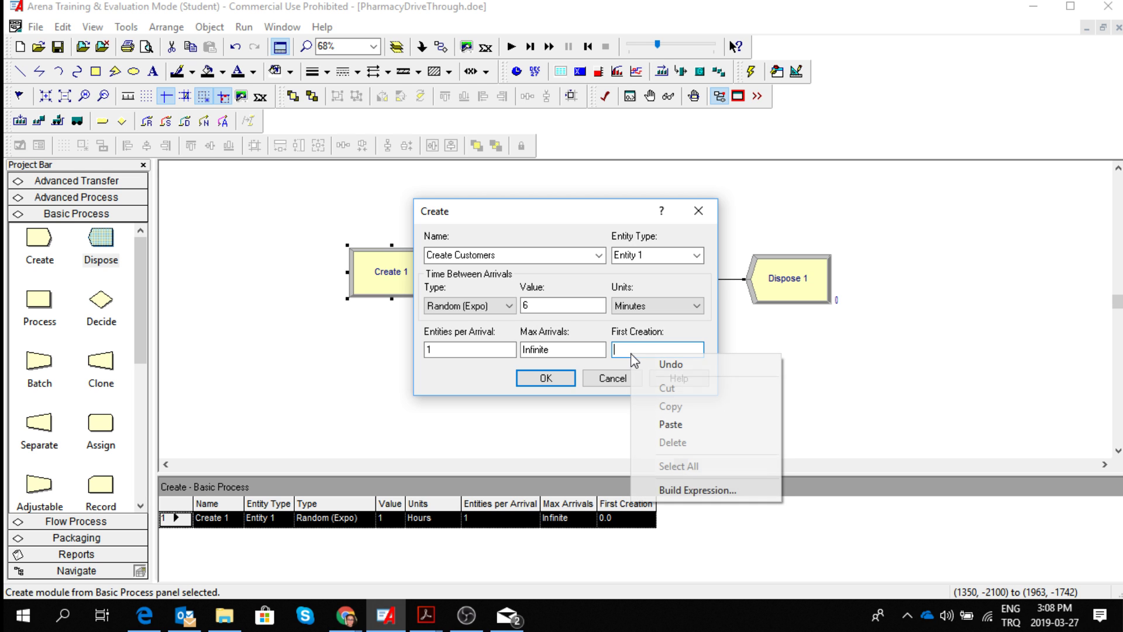
left_click(687, 497)
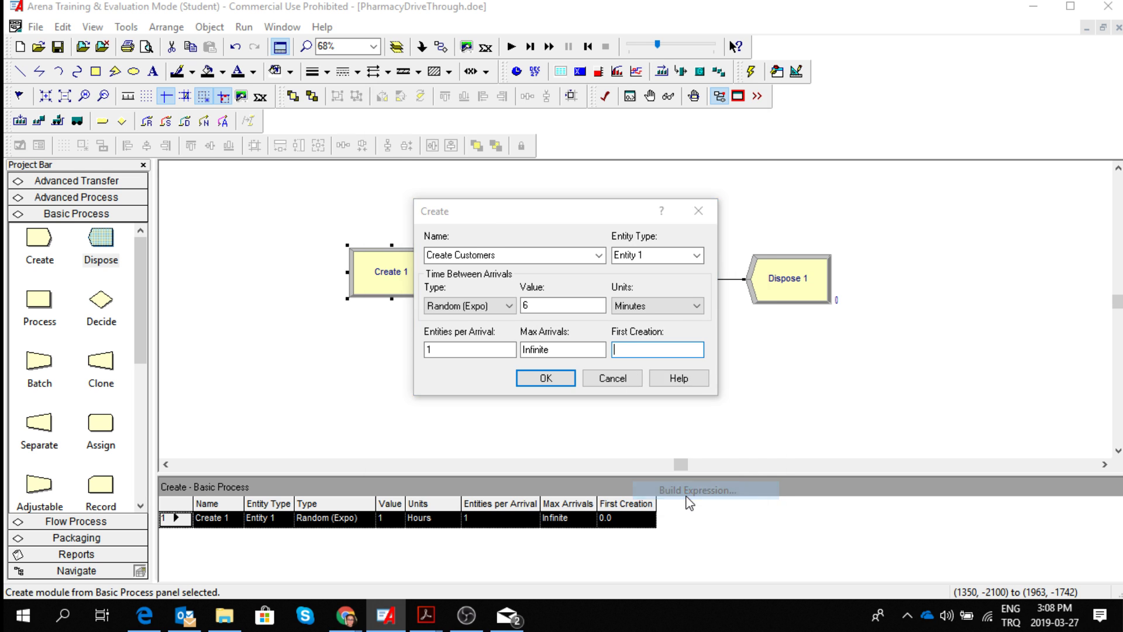
left_click(450, 195)
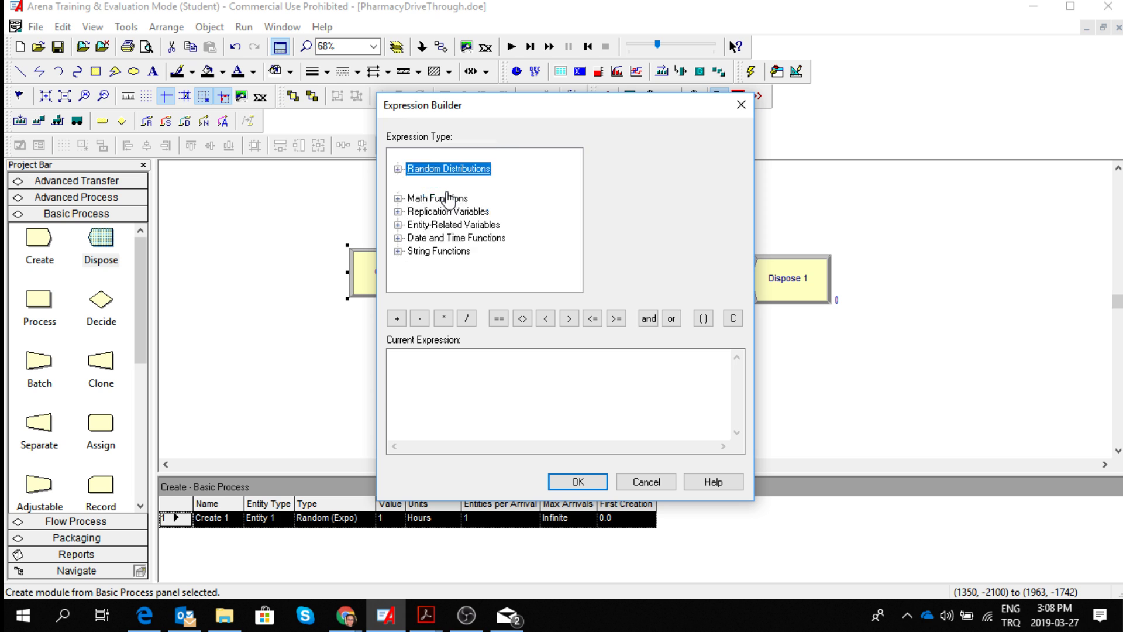
left_click(439, 225)
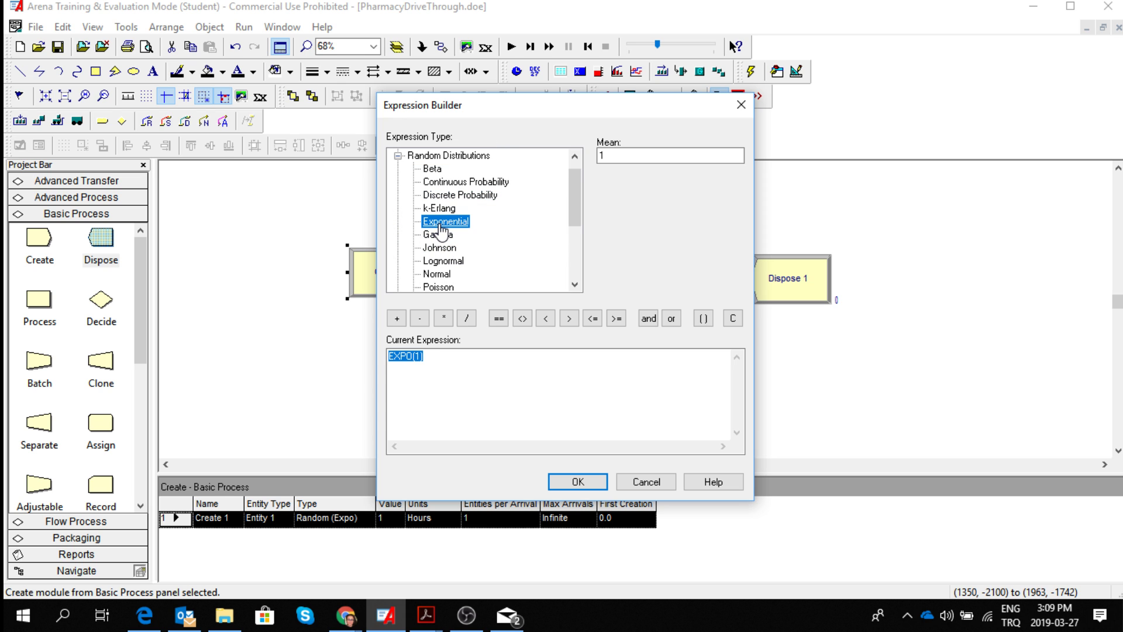
left_click(420, 356)
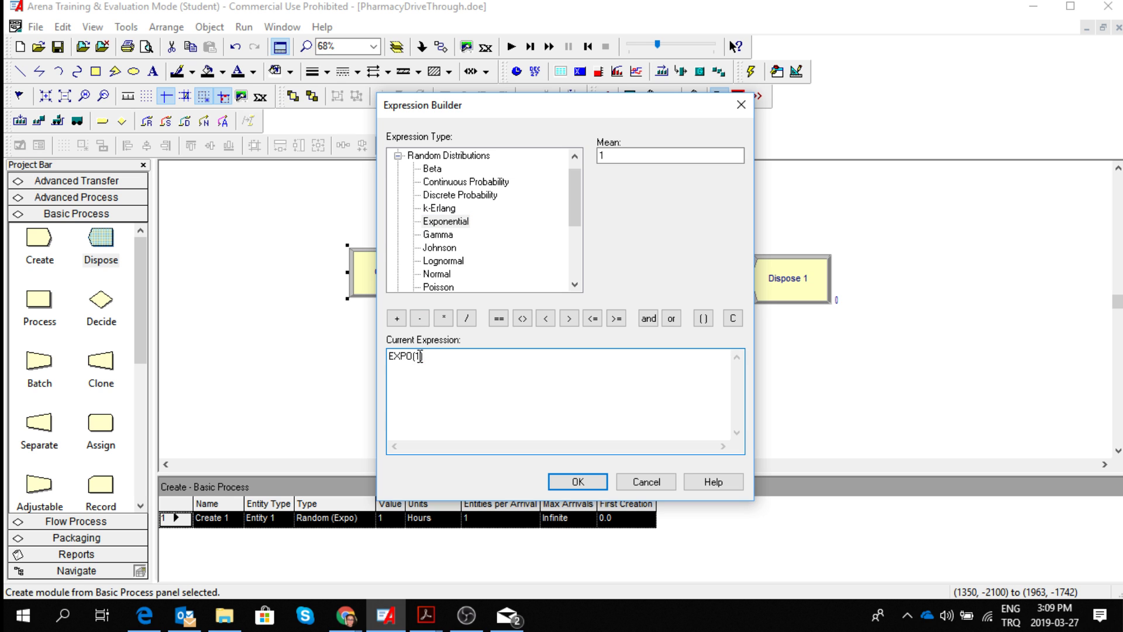
key("BackSpace")
type("6")
left_click(590, 482)
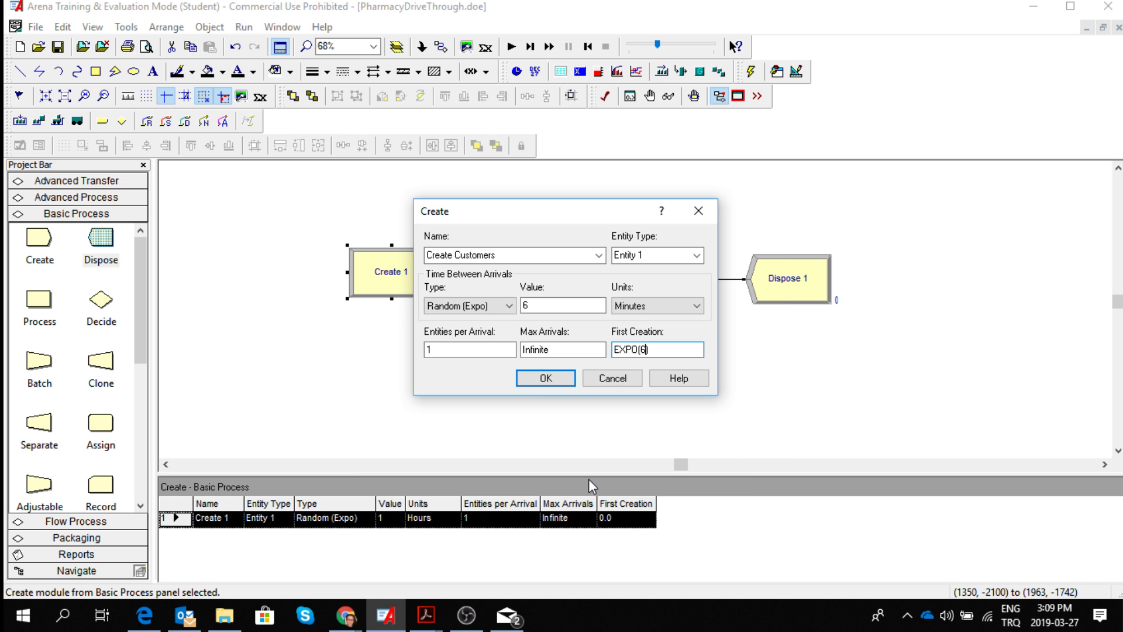
left_click(546, 378)
Step: Rename the Process 1 module as Get Medicine and set its action to Seize Delay Release
left_click(568, 286)
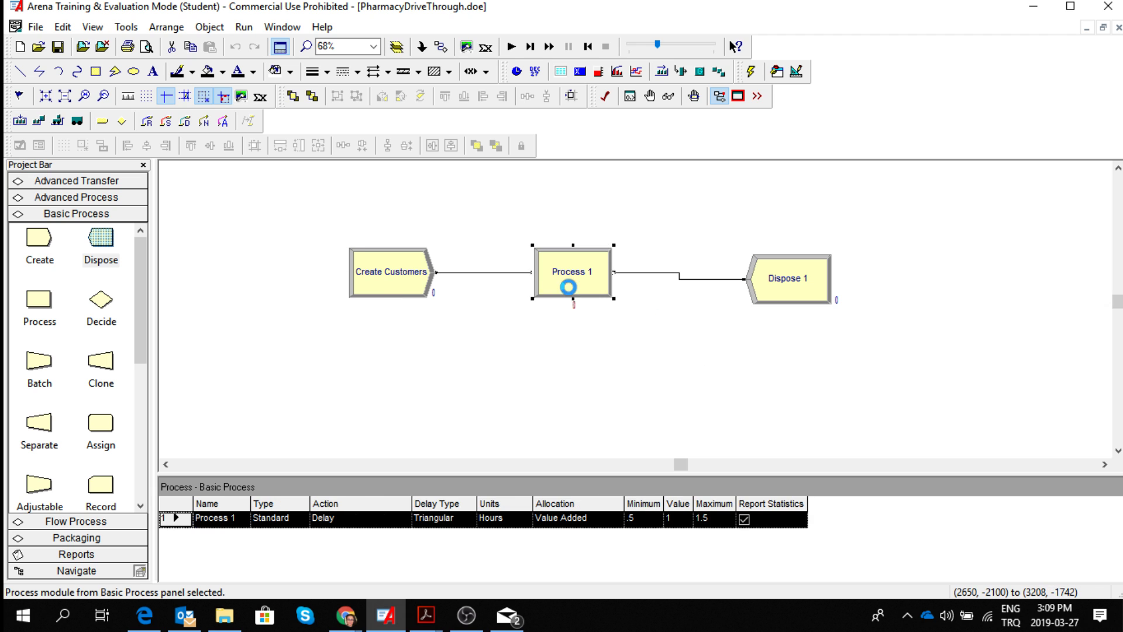
double_click(568, 287)
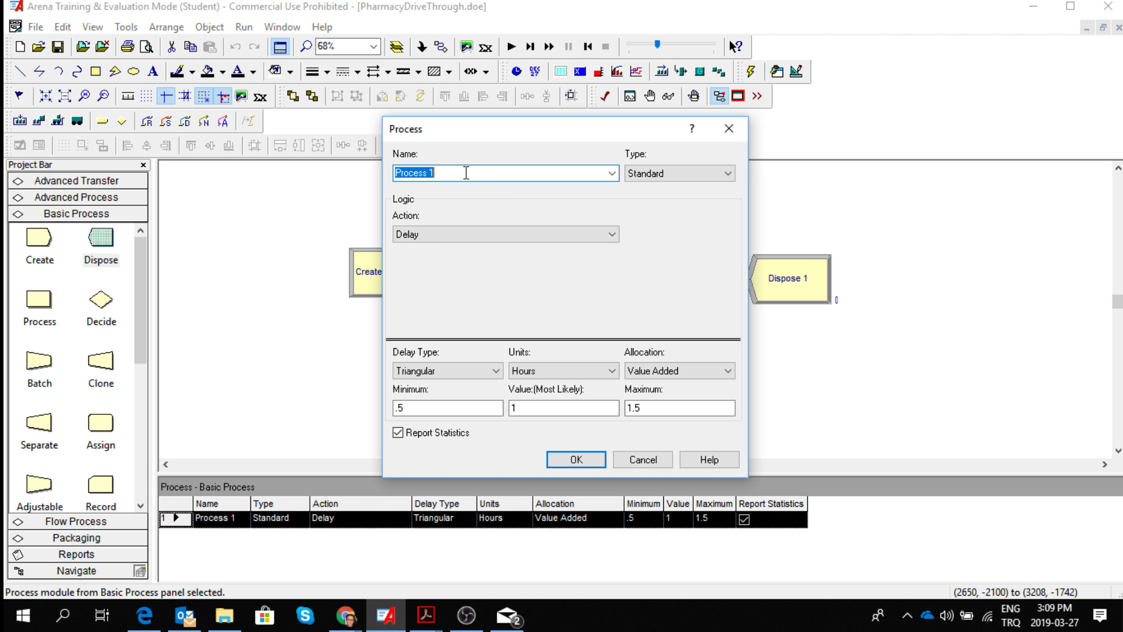
type("Get Medicine")
left_click(725, 173)
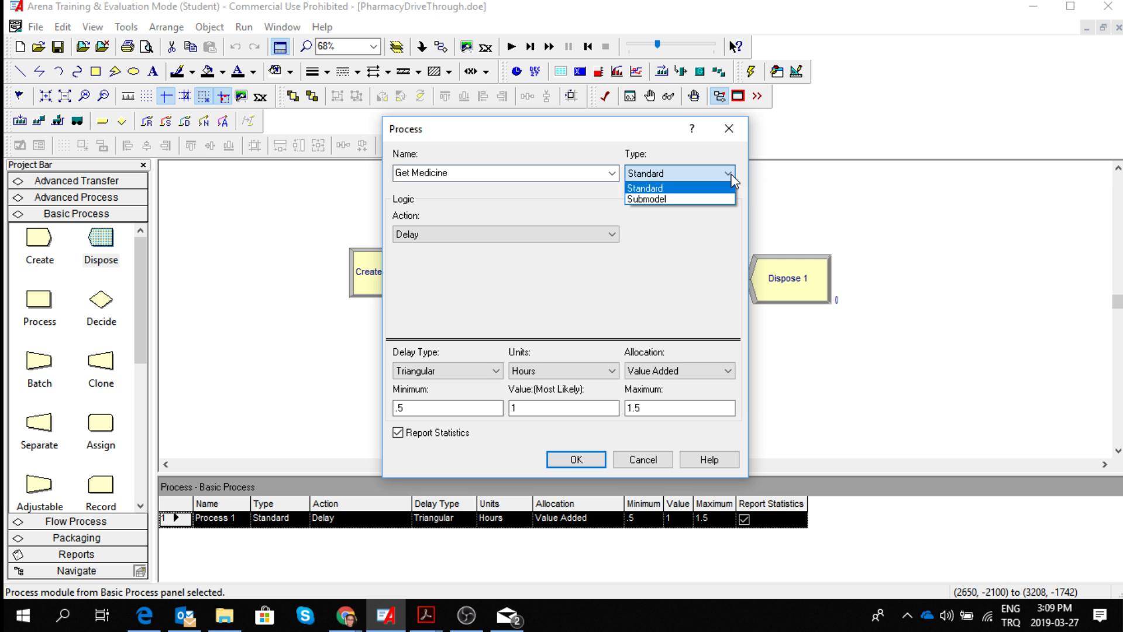
left_click(730, 174)
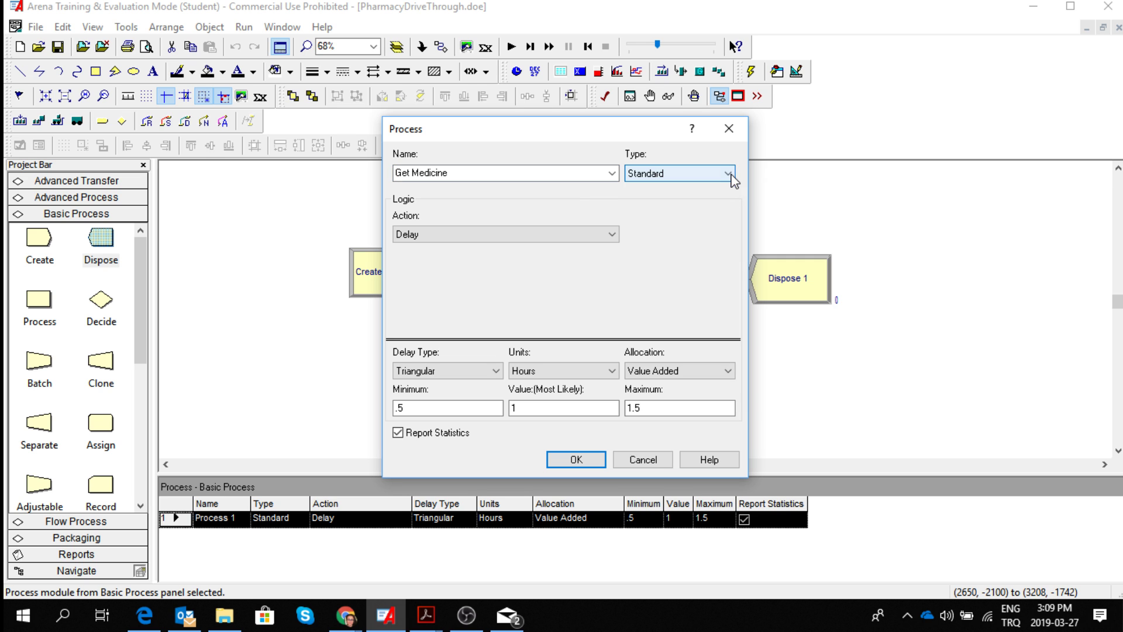
left_click(612, 235)
left_click(549, 270)
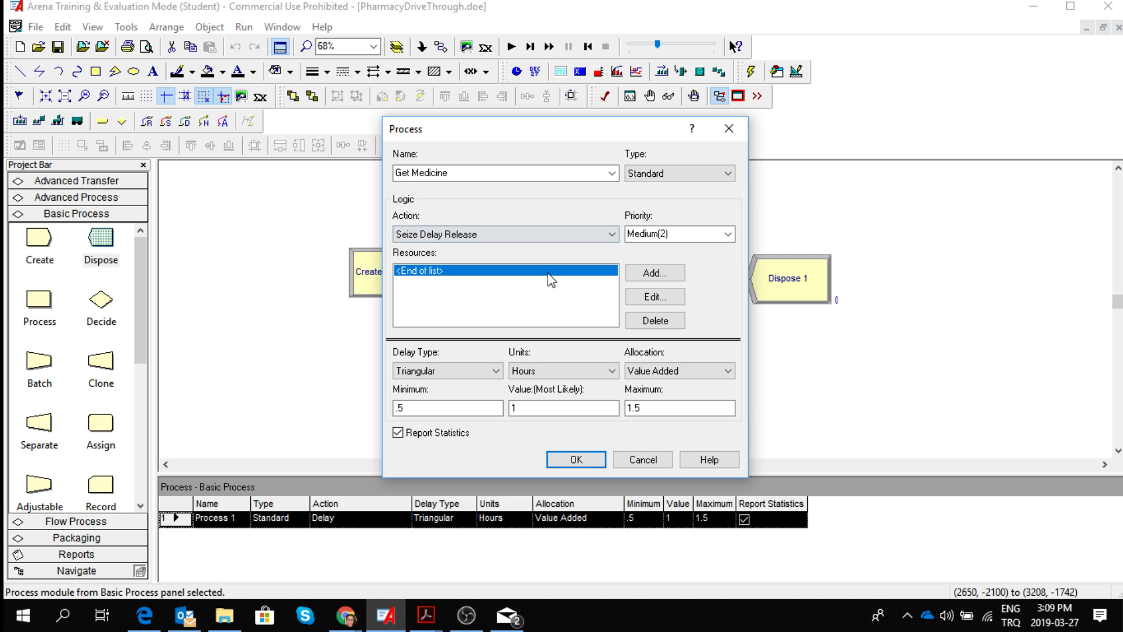
Step: Add a resource named Pharmacist to the Get Medicine process, with 1 unit to seize/release
left_click(665, 274)
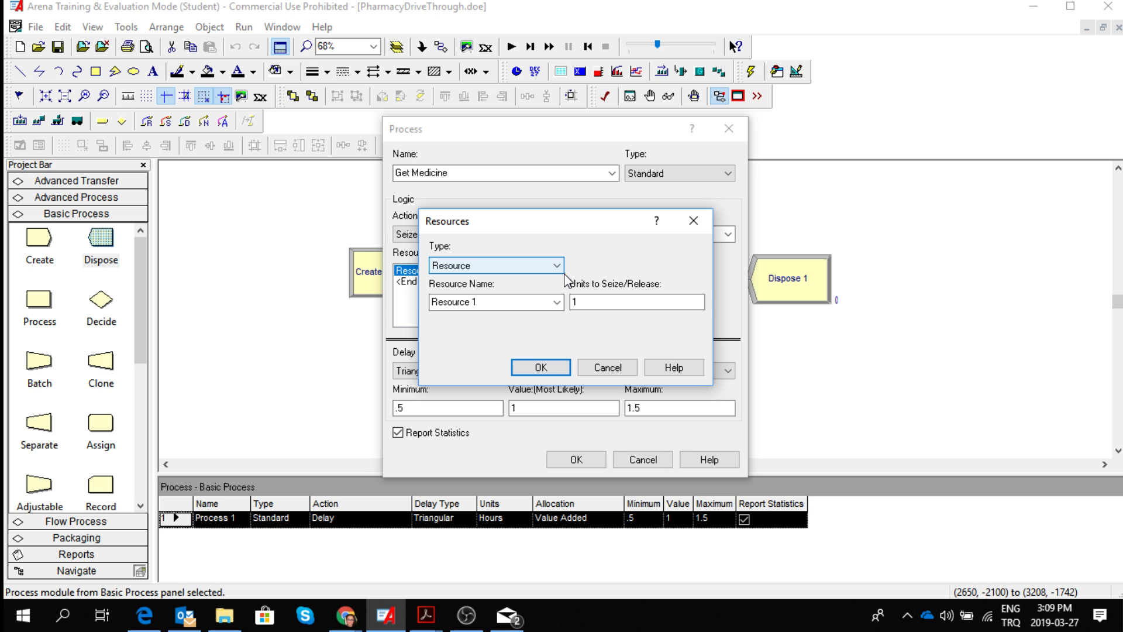
left_click(514, 302)
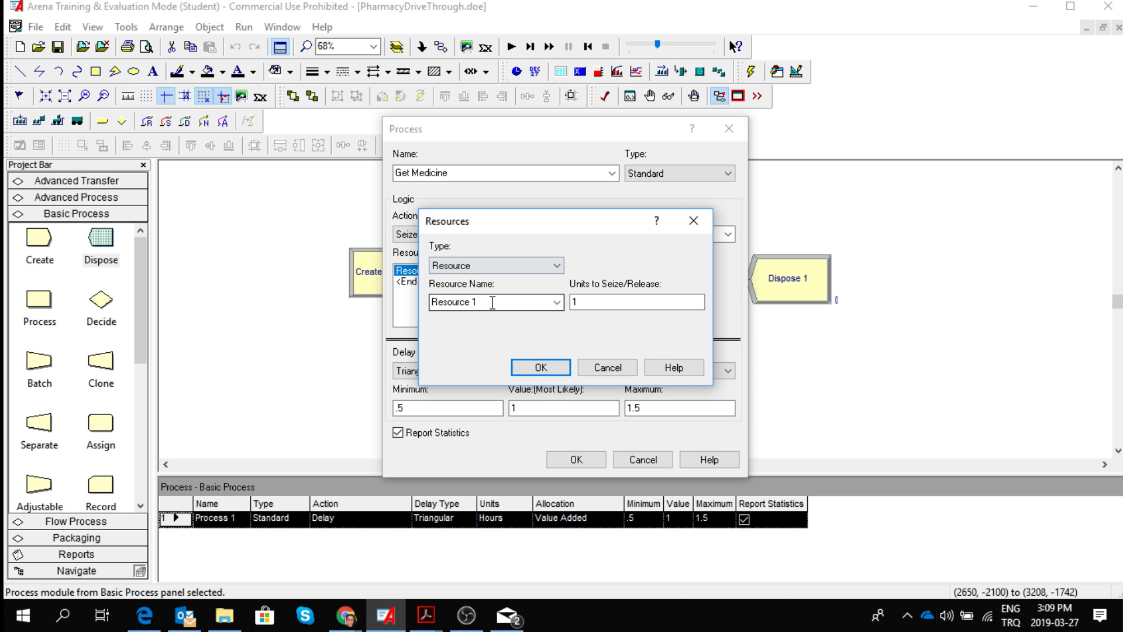
type("Phar")
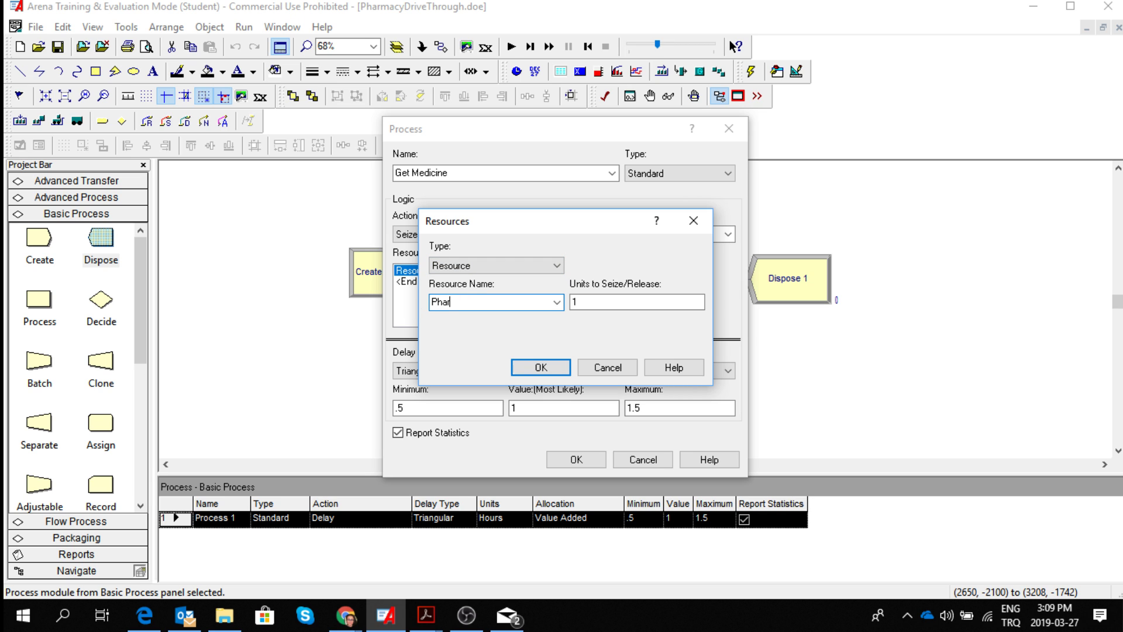
type("macist")
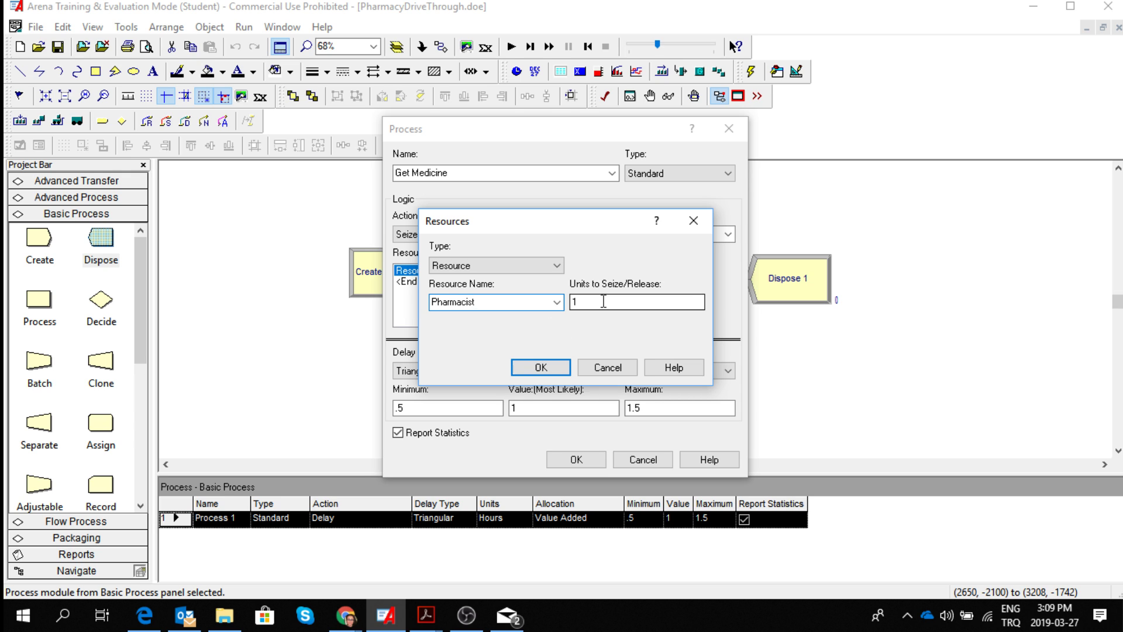
left_click(547, 367)
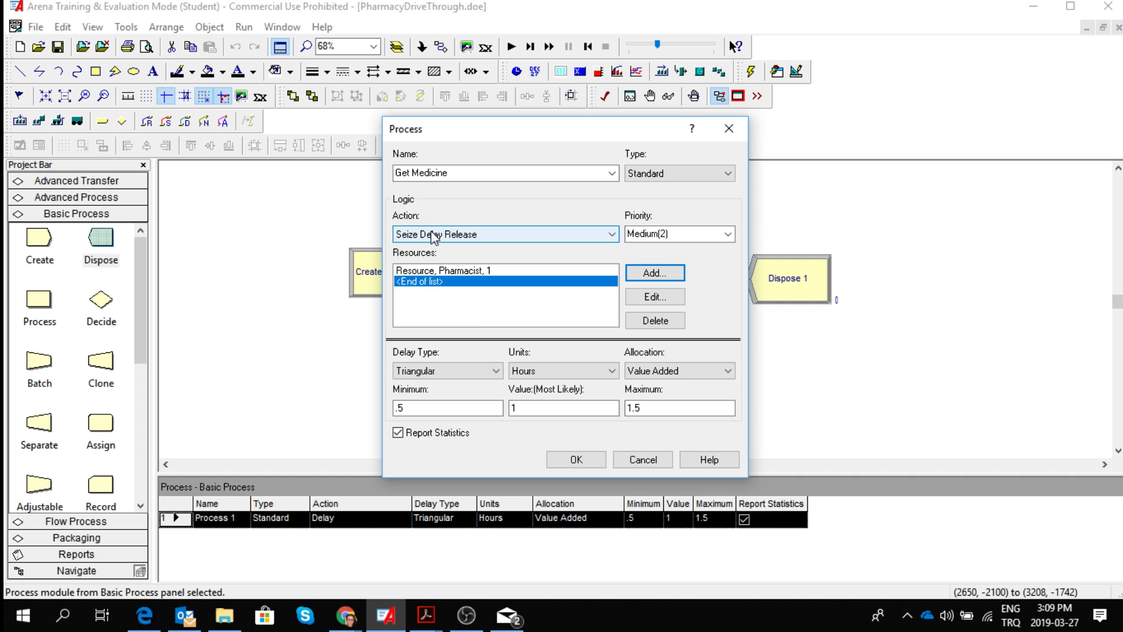
Step: Set the Get Medicine process's delay type to Expression and its units to Minutes
left_click(497, 377)
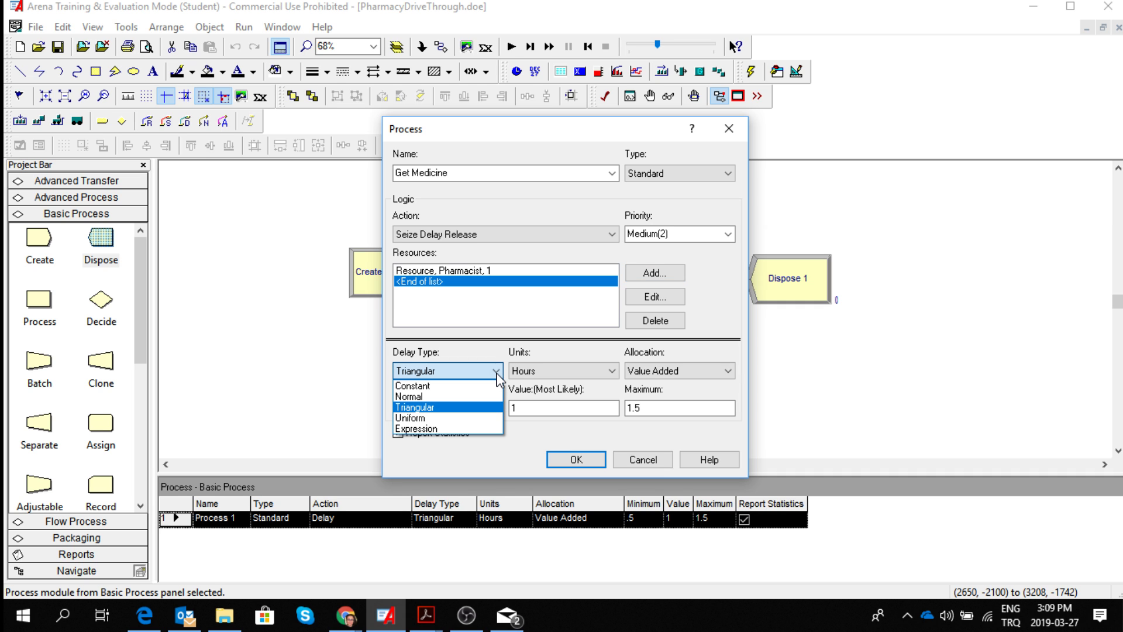
left_click(481, 434)
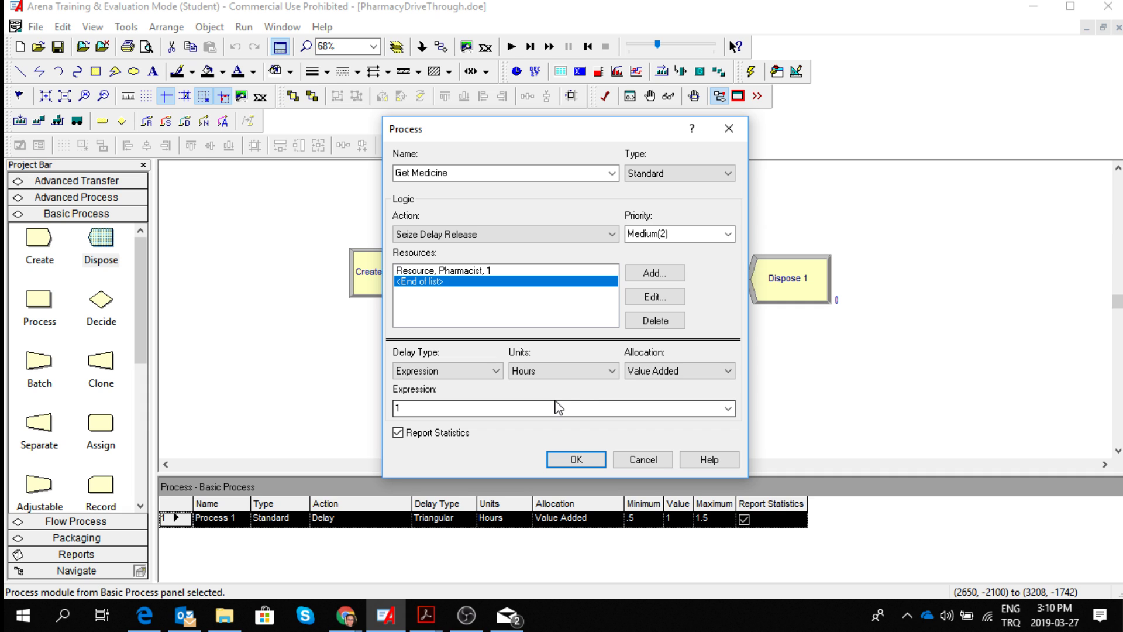
left_click(612, 372)
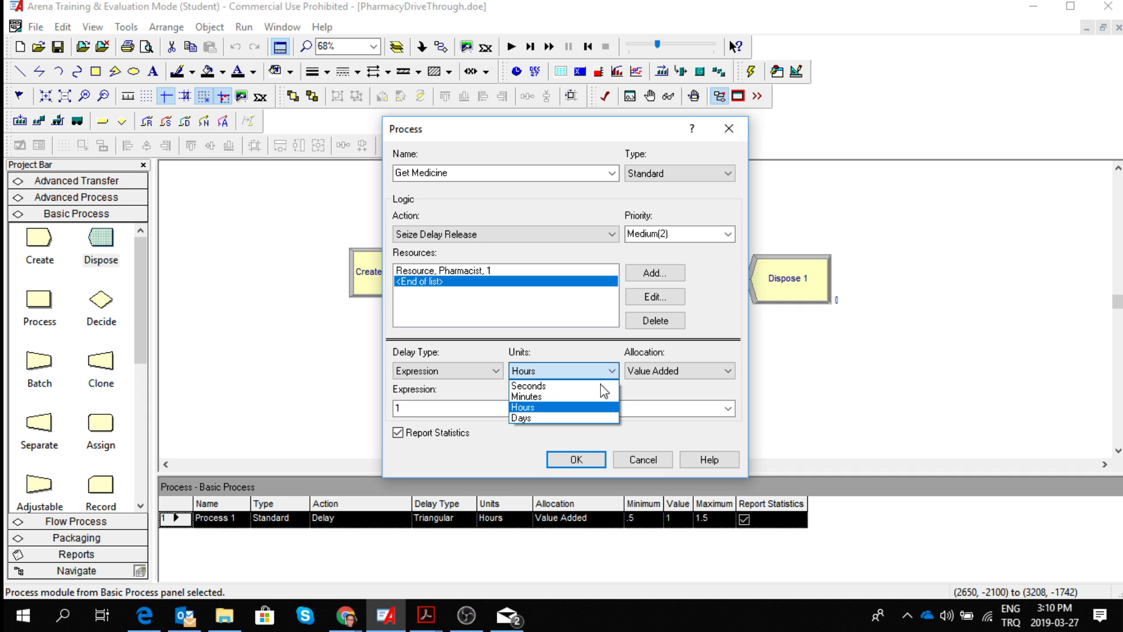
left_click(590, 396)
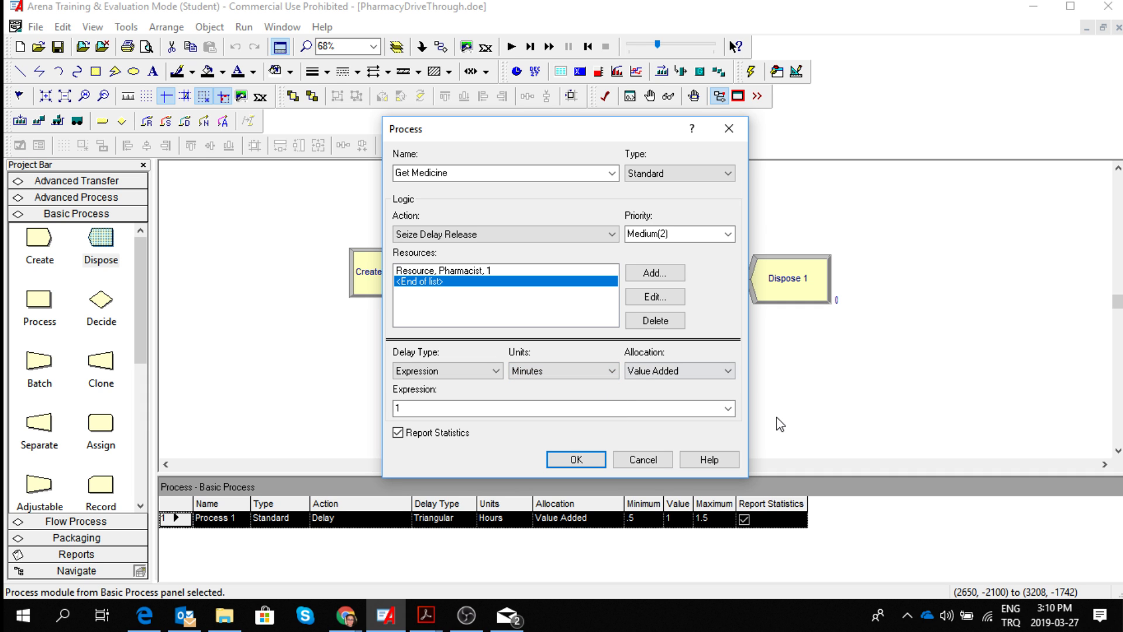
Step: Set the process delay expression to EXPO( 3 ) and accept the Get Medicine settings
left_click(728, 407)
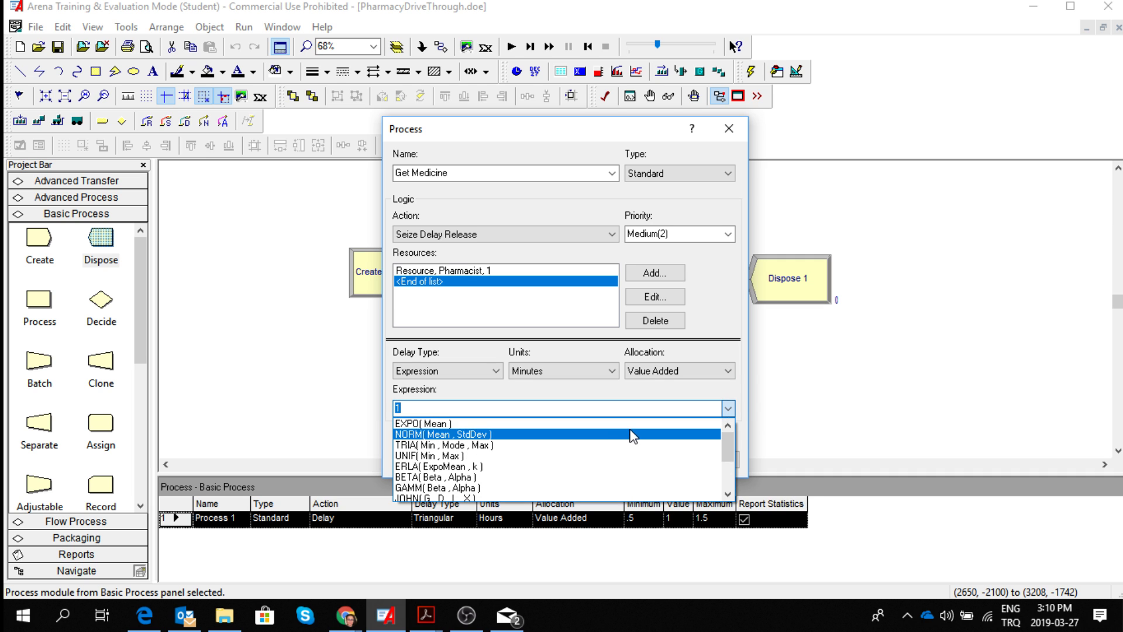
left_click(639, 423)
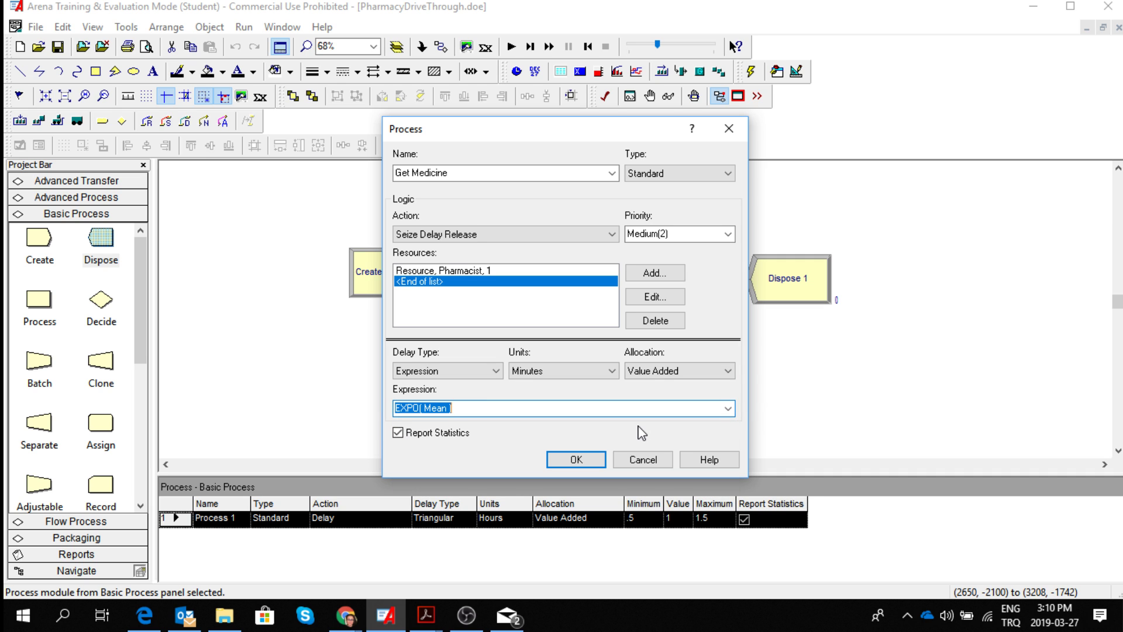
left_click(448, 408)
key("BackSpace")
key("BackSpace")
key("BackSpace")
key("BackSpace")
type("3")
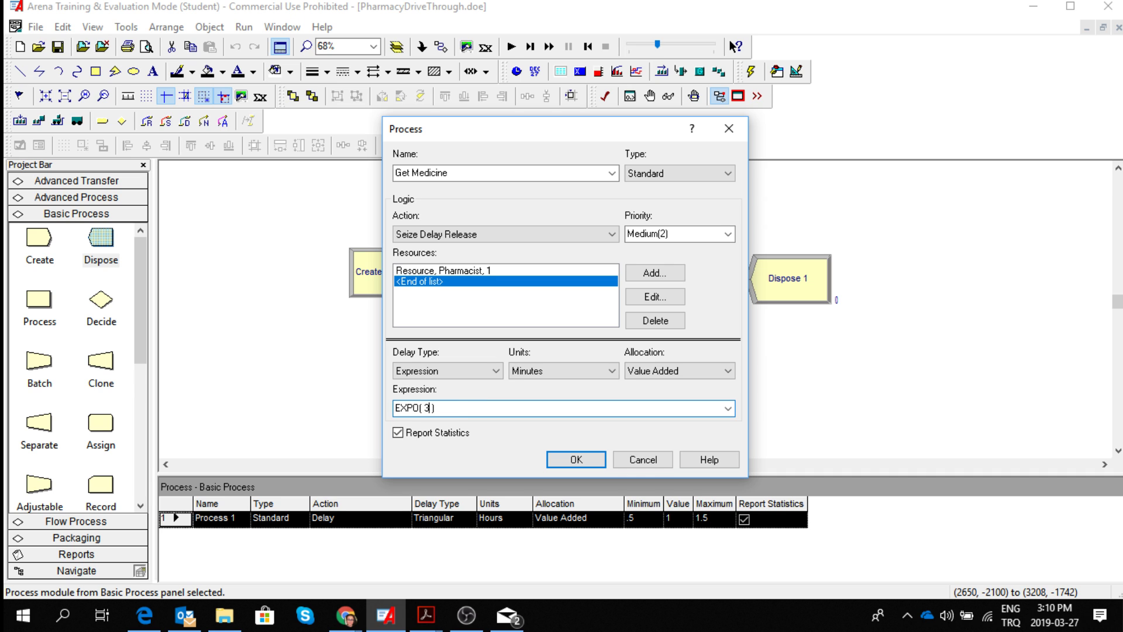
left_click(591, 459)
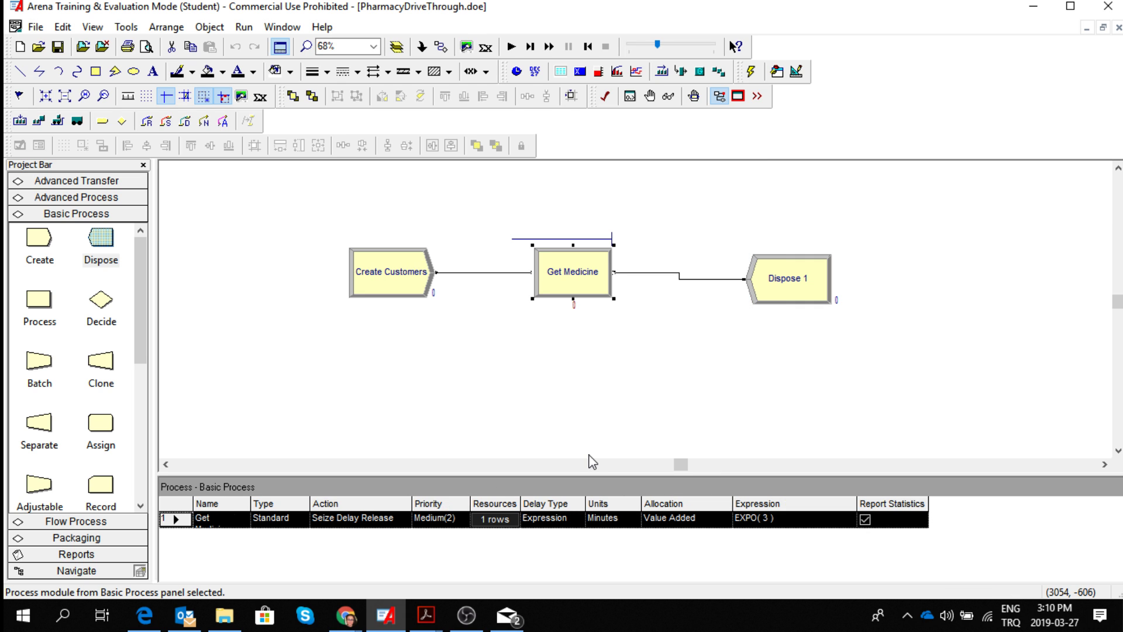
Step: Rename the Dispose 1 module as Leave Pharmacy and move it up slightly to line up with Get Medicine
left_click(800, 287)
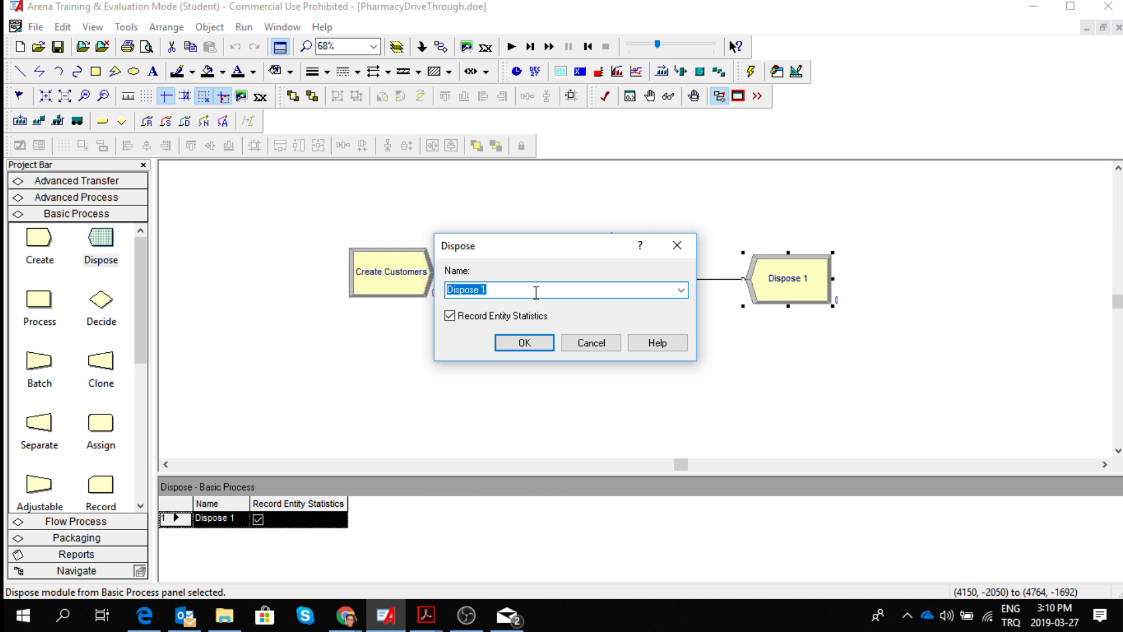
type("Leave Pharmacy")
key("Return")
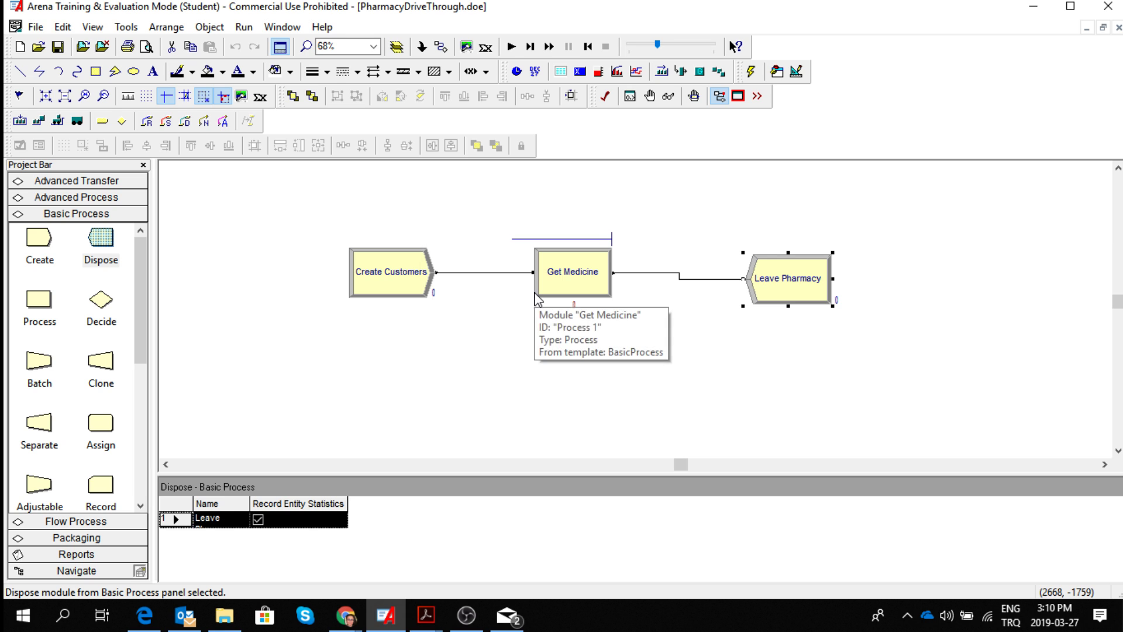
left_click_drag(777, 277, 779, 271)
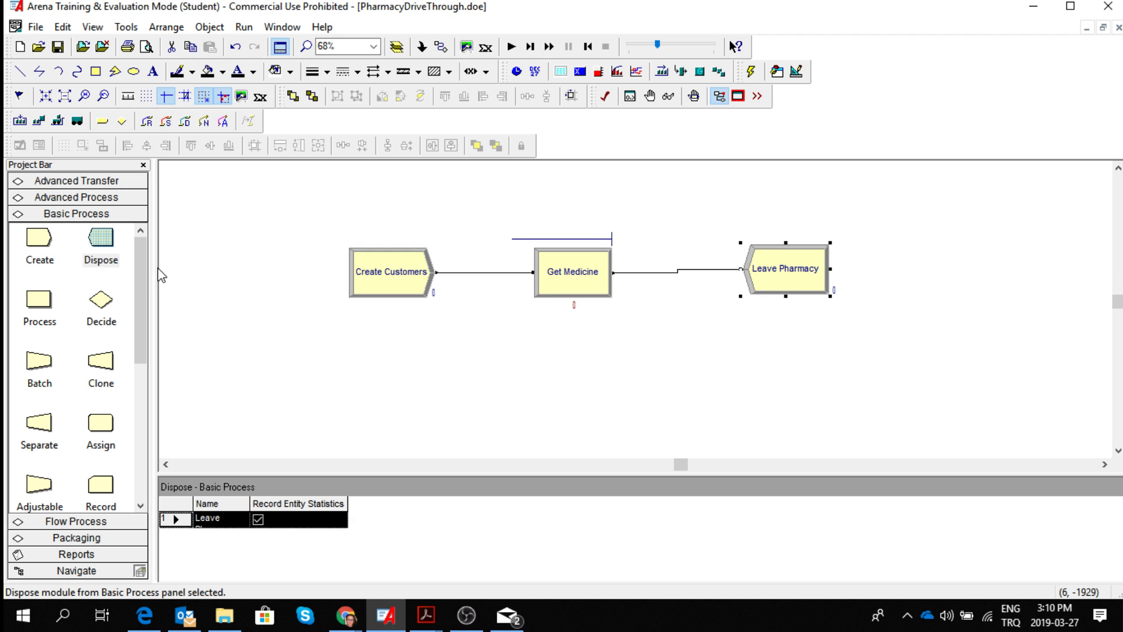
Step: Set the initial picture of Entity 1 to Picture.Van in the Entity data module
left_click(46, 254)
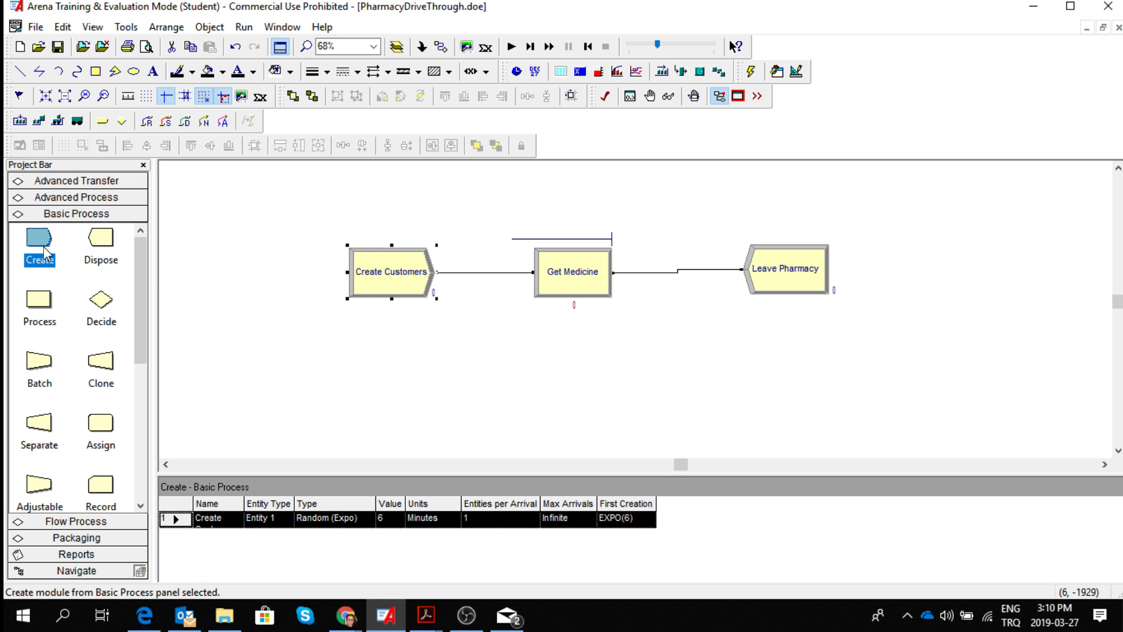
left_click(140, 506)
left_click(140, 506)
left_click(141, 506)
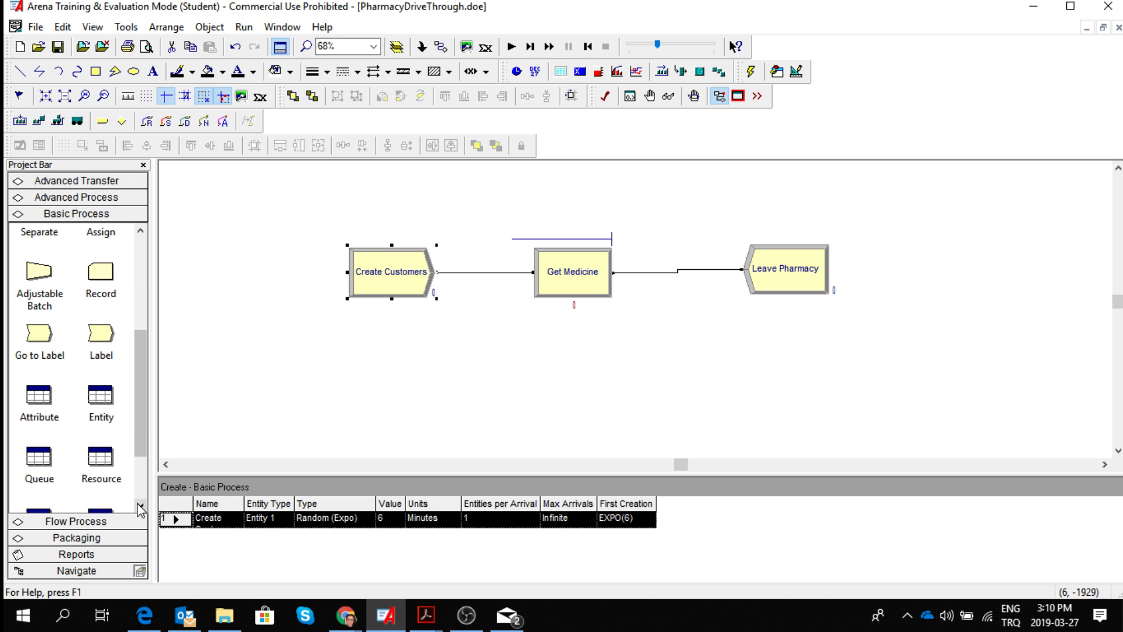
left_click(140, 505)
left_click(105, 383)
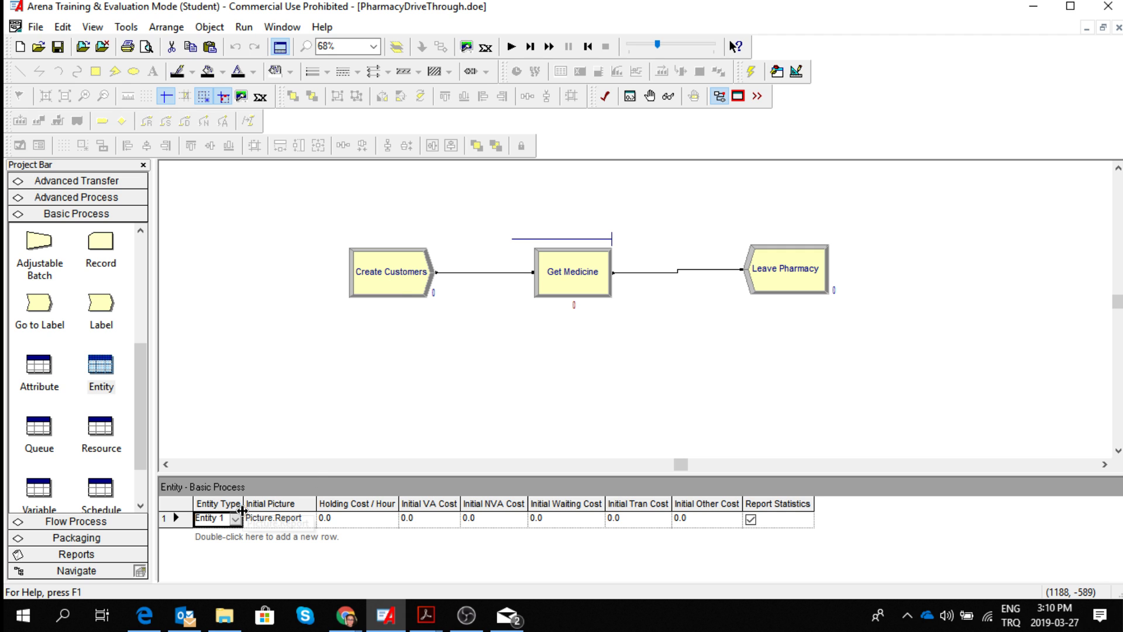
left_click(308, 520)
left_click(309, 520)
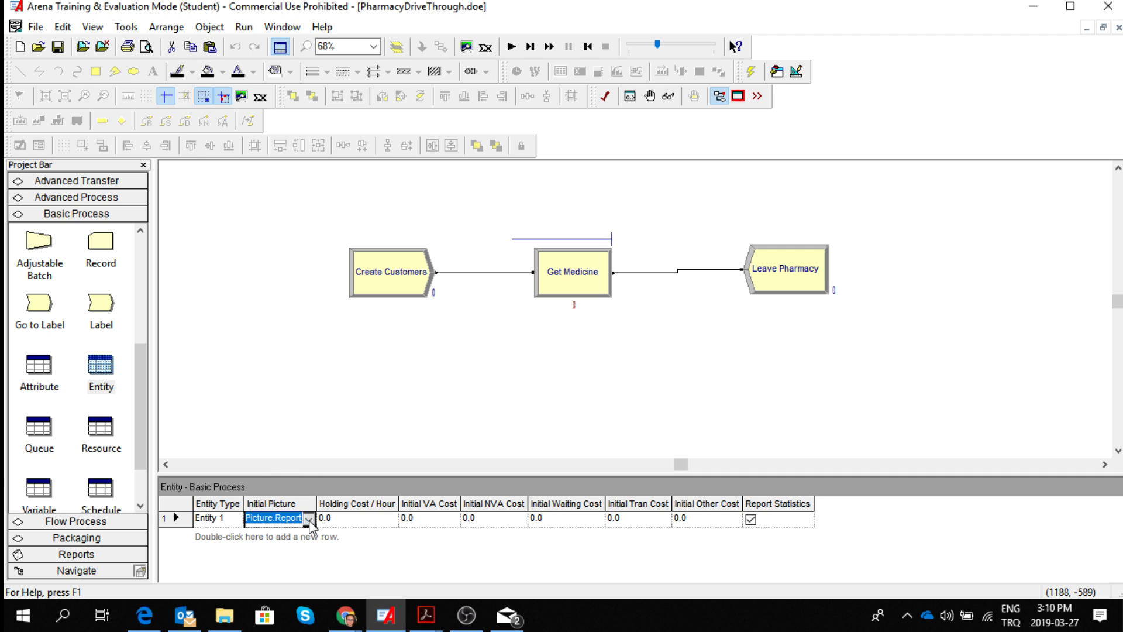
left_click(309, 520)
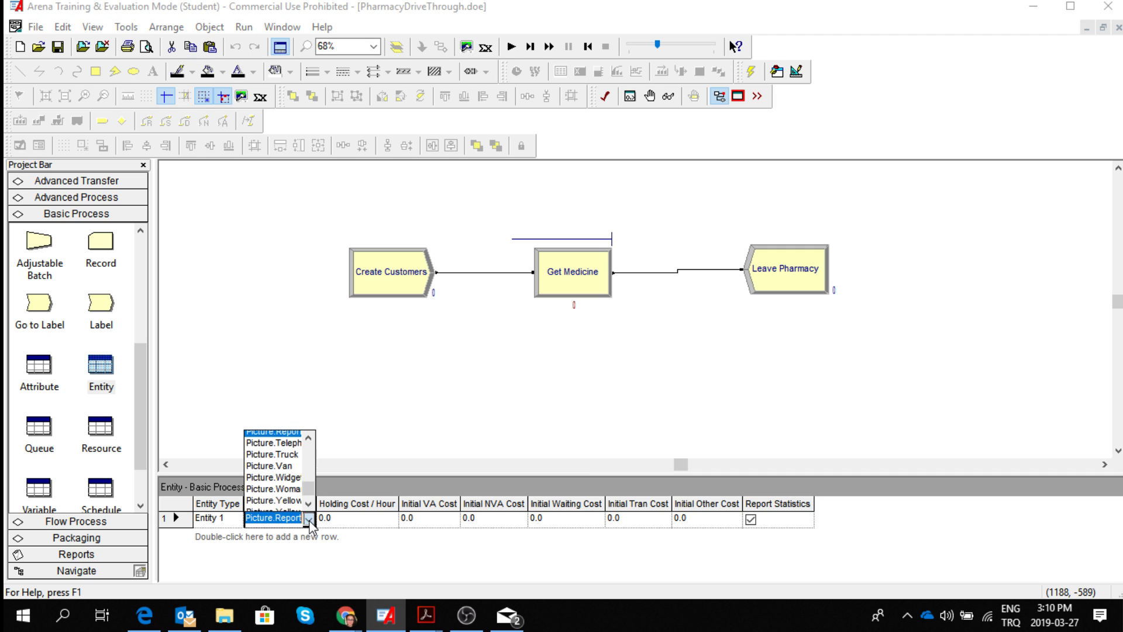
left_click(282, 466)
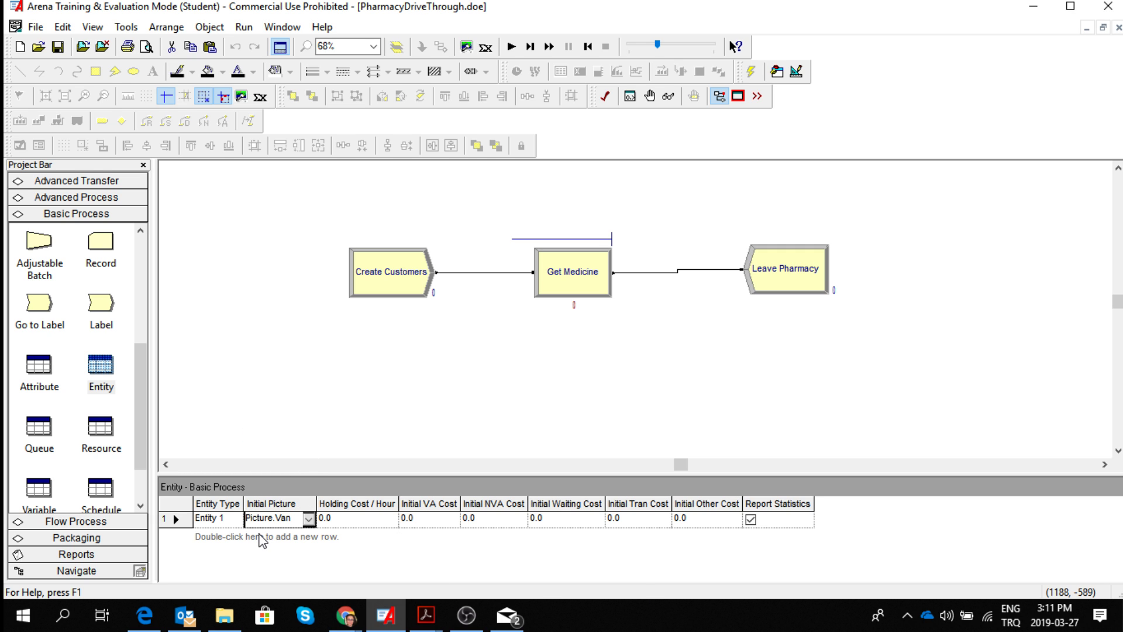
Step: Check the Resource and Queue data, move the Get Medicine queue line slightly higher above its module, and save the model
left_click(98, 439)
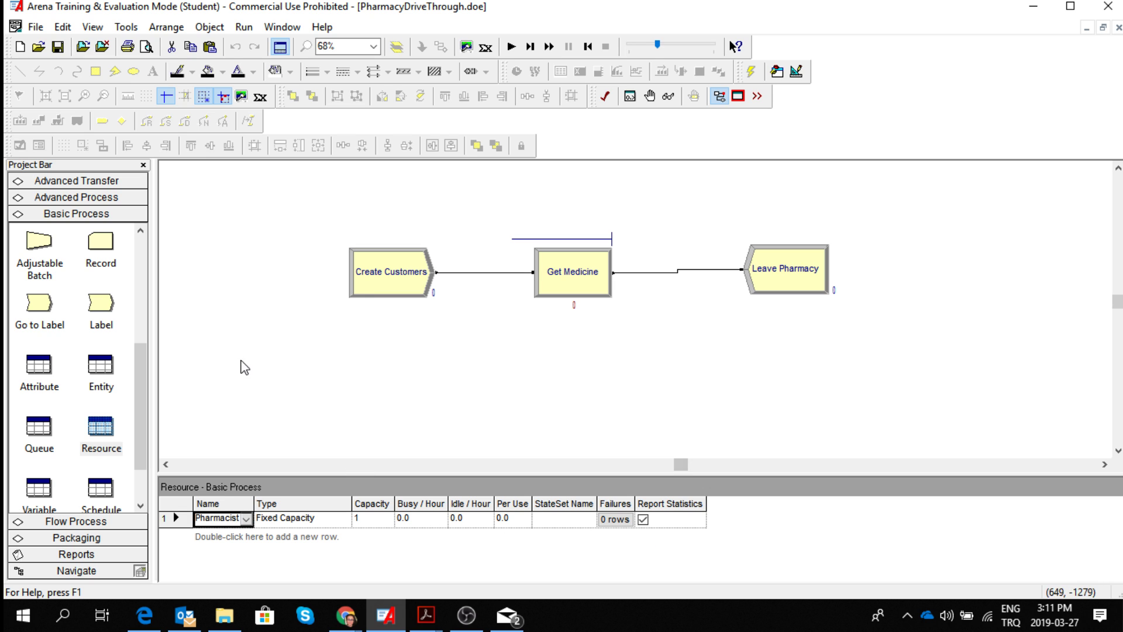
left_click(36, 431)
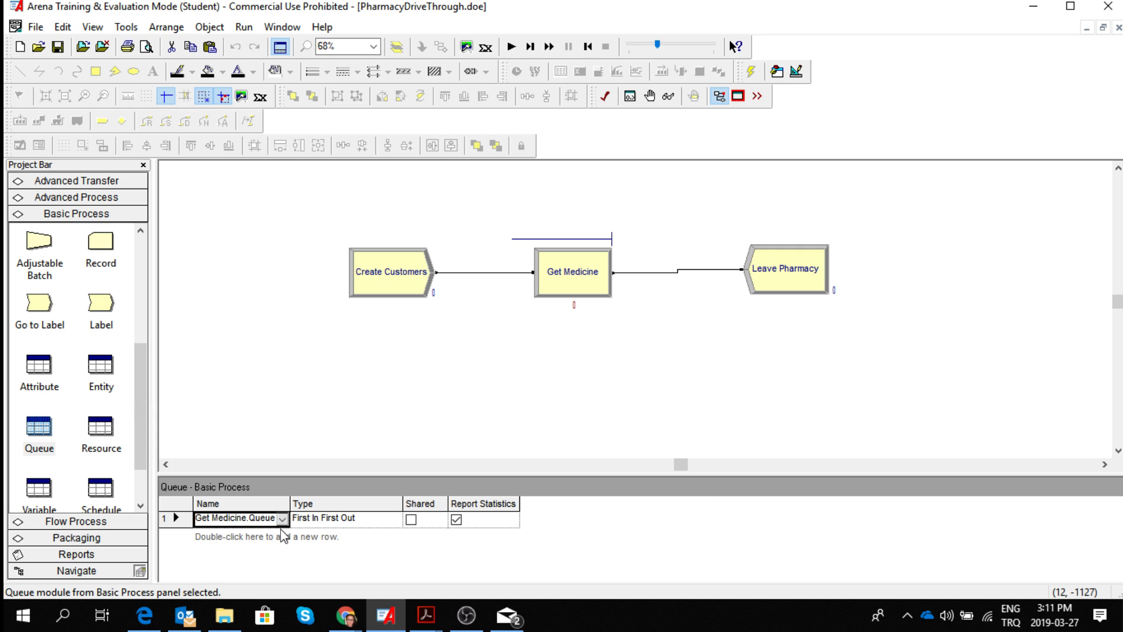
left_click(579, 238)
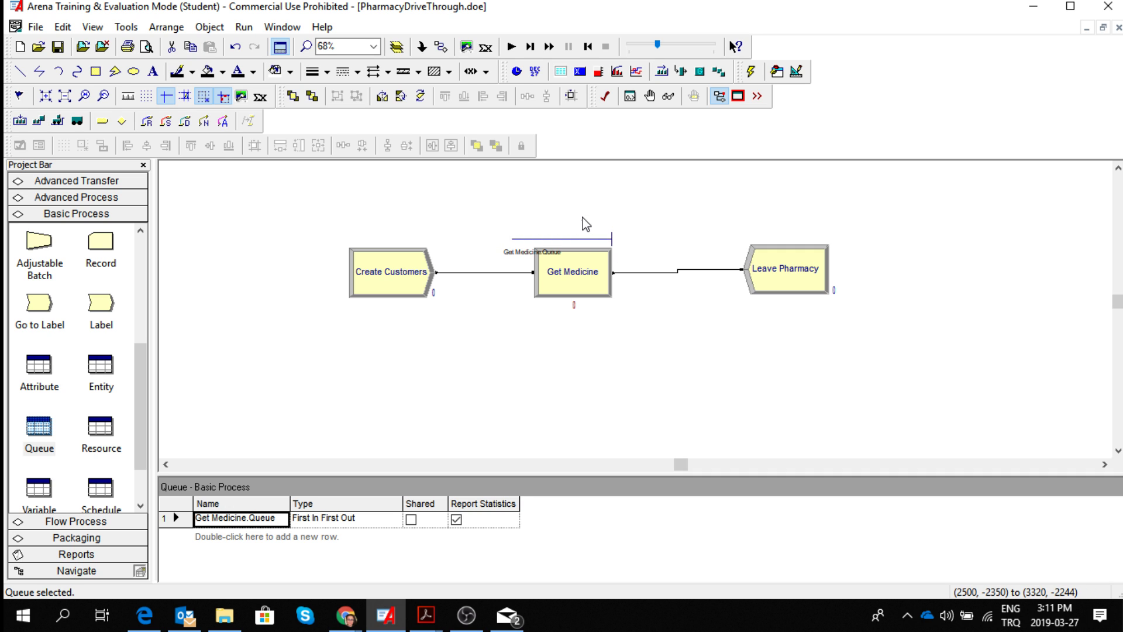
left_click_drag(586, 224, 585, 220)
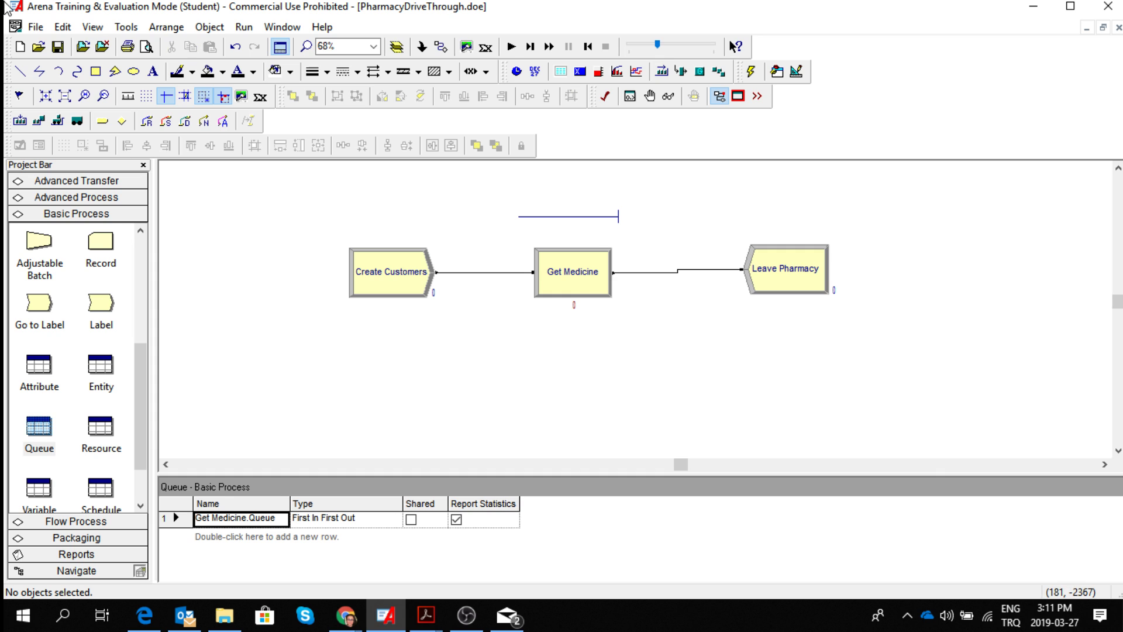
left_click(59, 48)
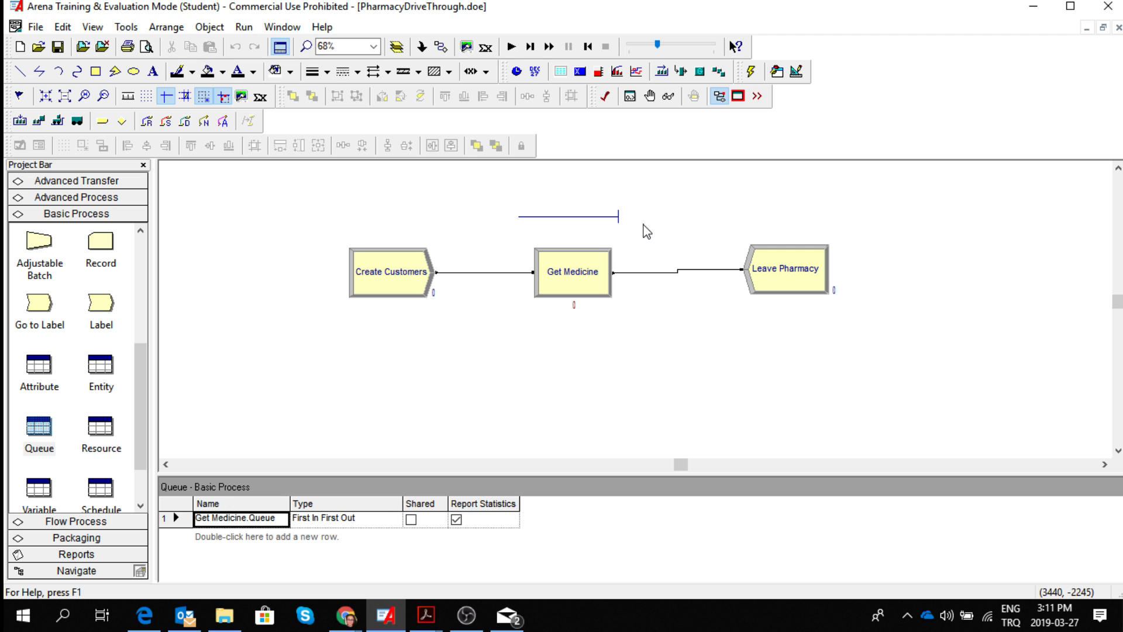
Step: Run the animated simulation and pause it partway
left_click(512, 47)
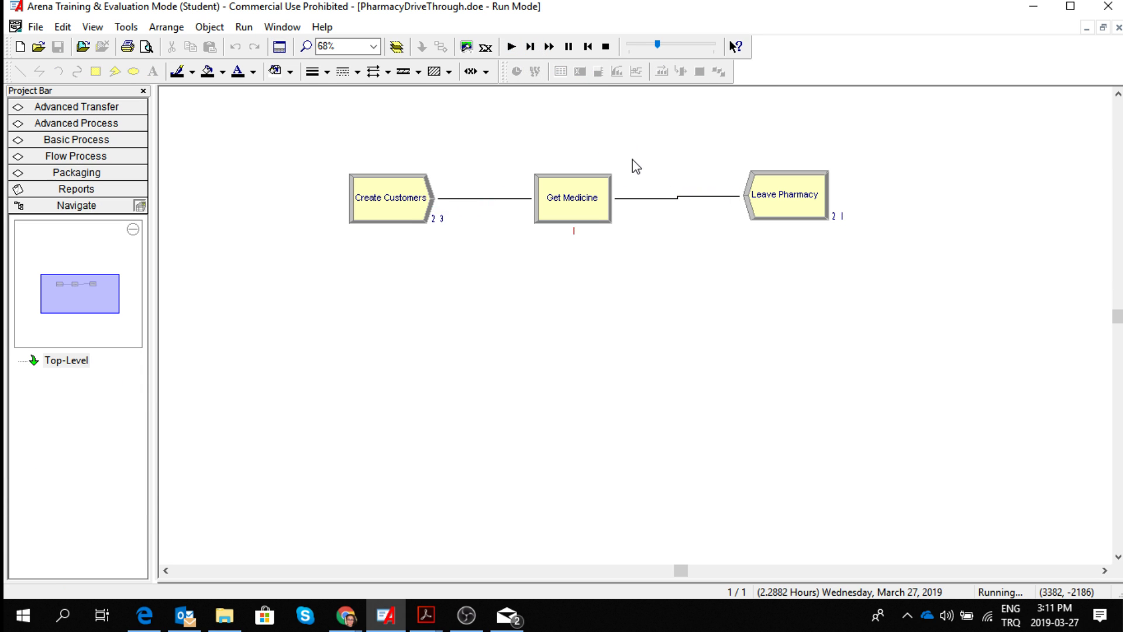
left_click(568, 47)
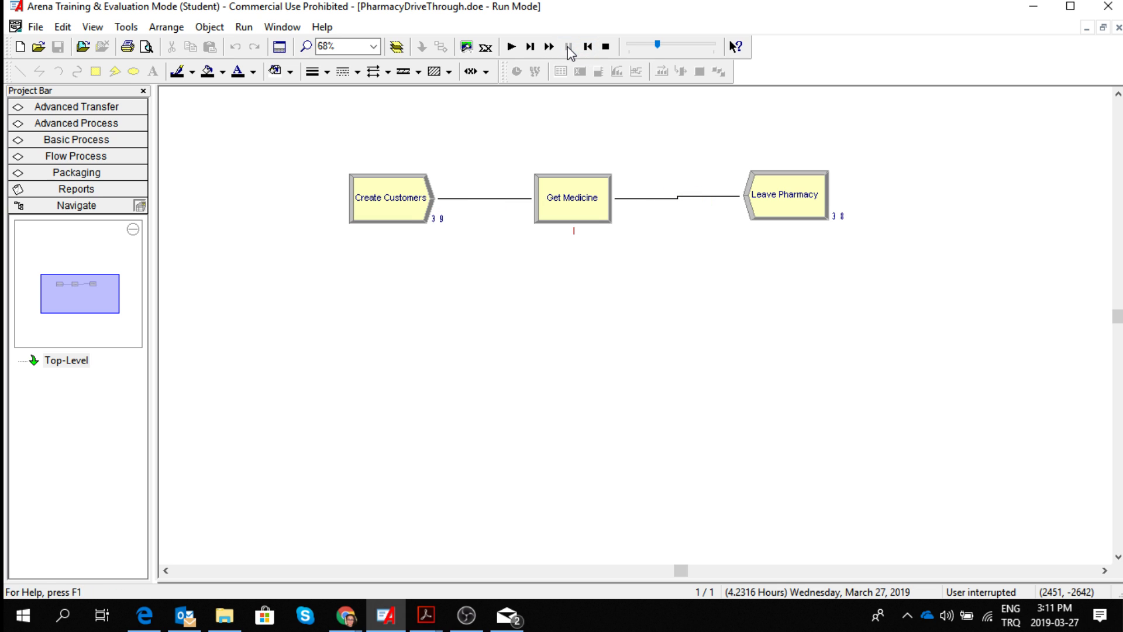
Step: Set the replication length to 10000 in the run setup
left_click(244, 28)
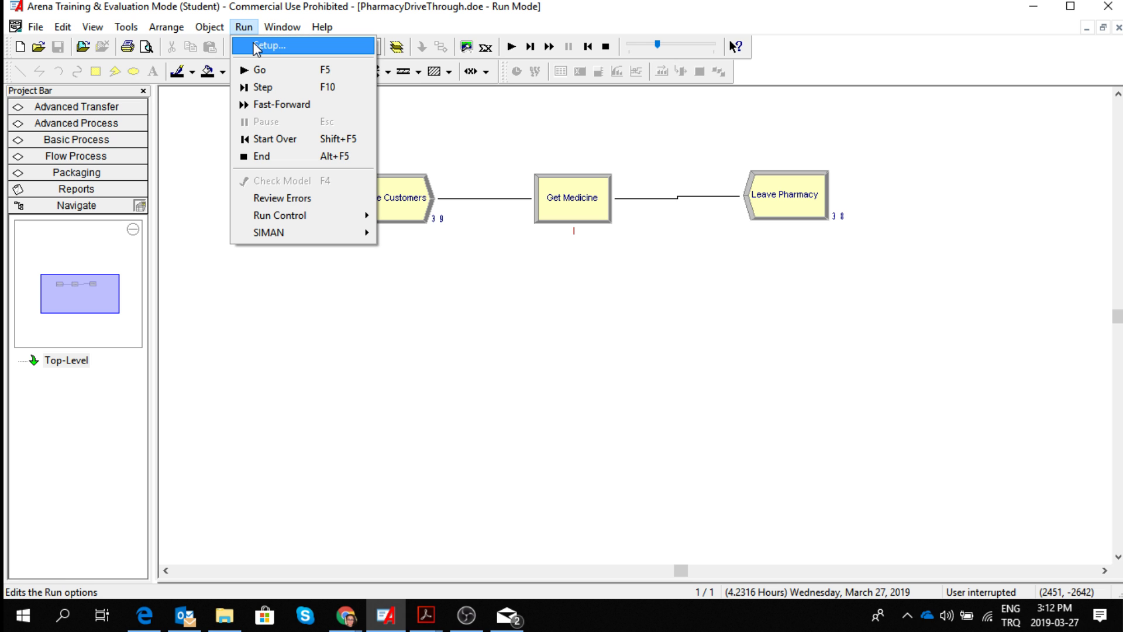
left_click(255, 46)
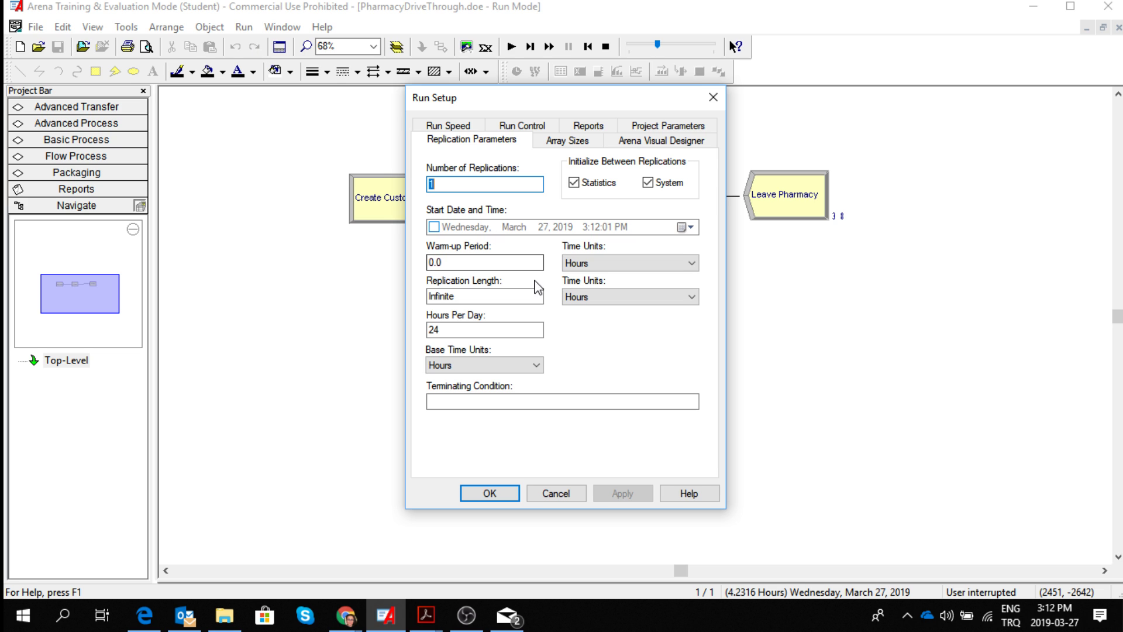
left_click(462, 298)
key("BackSpace")
key("BackSpace")
key("BackSpace")
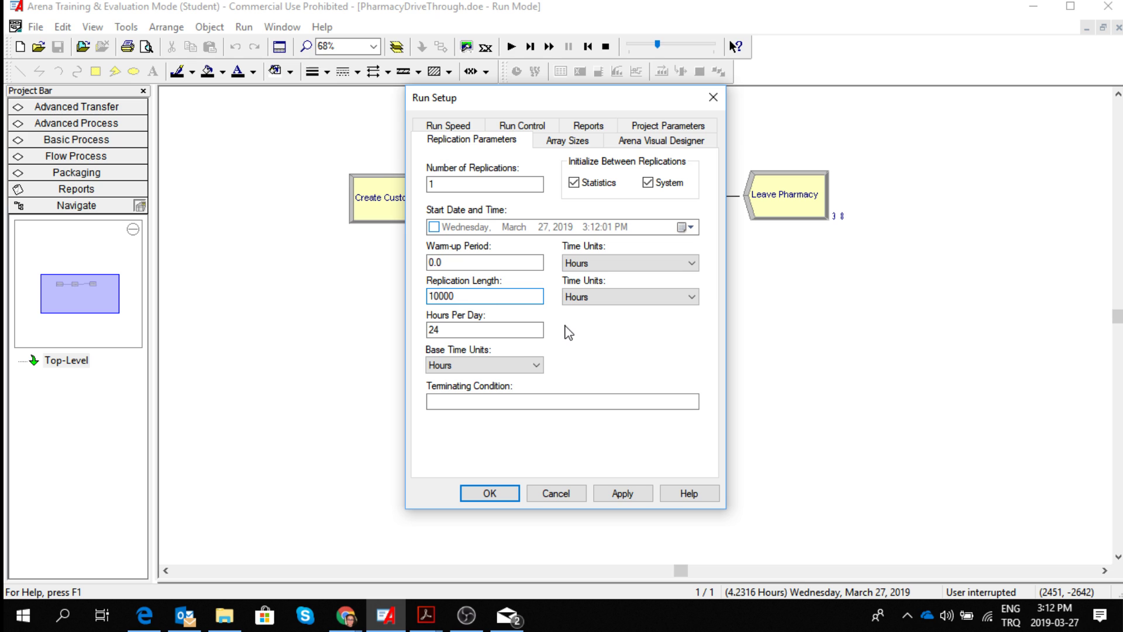
Step: Set the base time units to Minutes, apply the run setup, and end the paused run
left_click(452, 331)
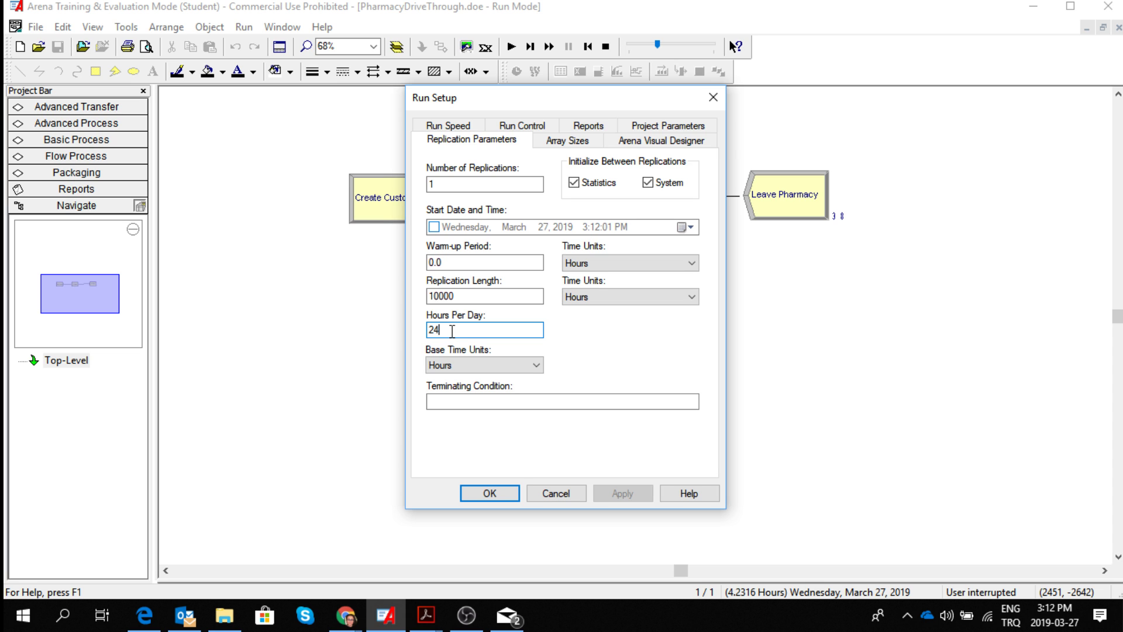
left_click(536, 366)
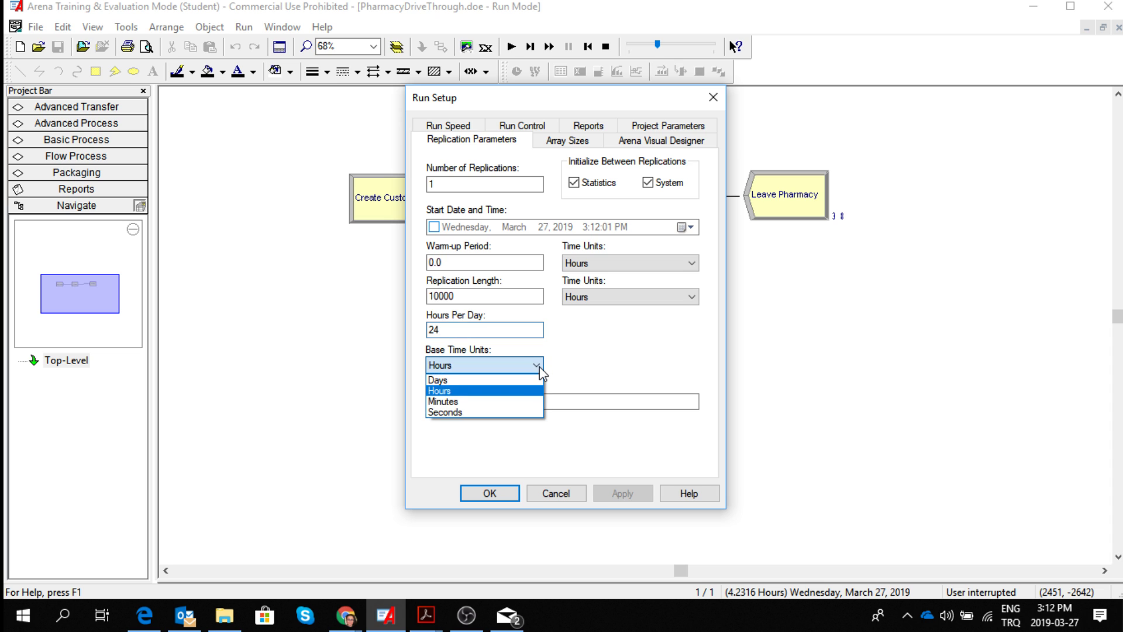
left_click(506, 401)
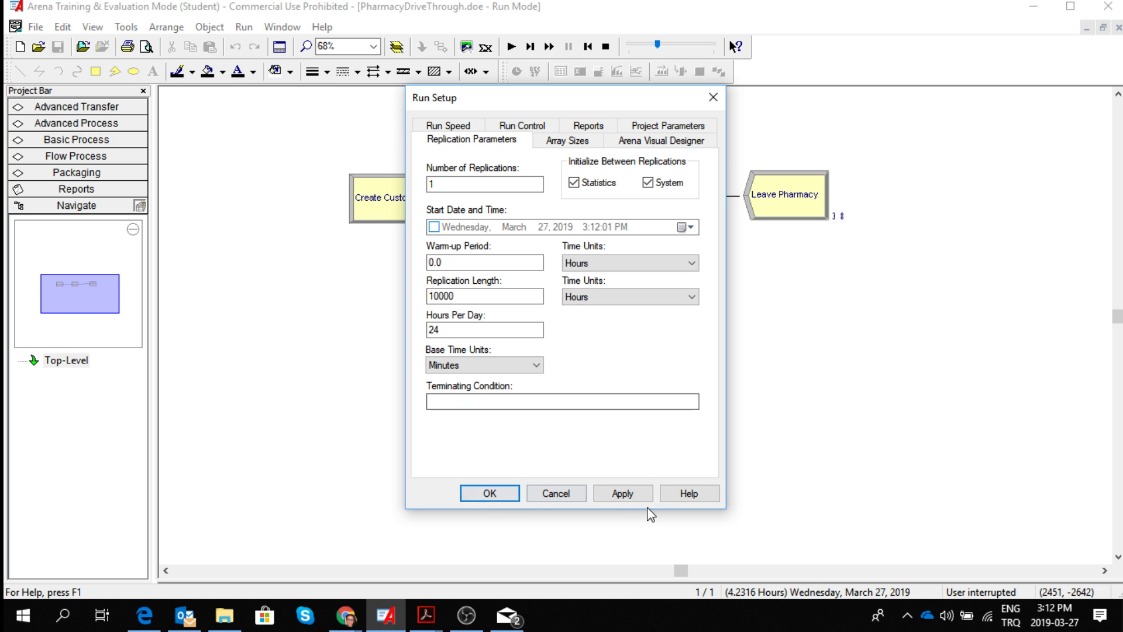
left_click(623, 494)
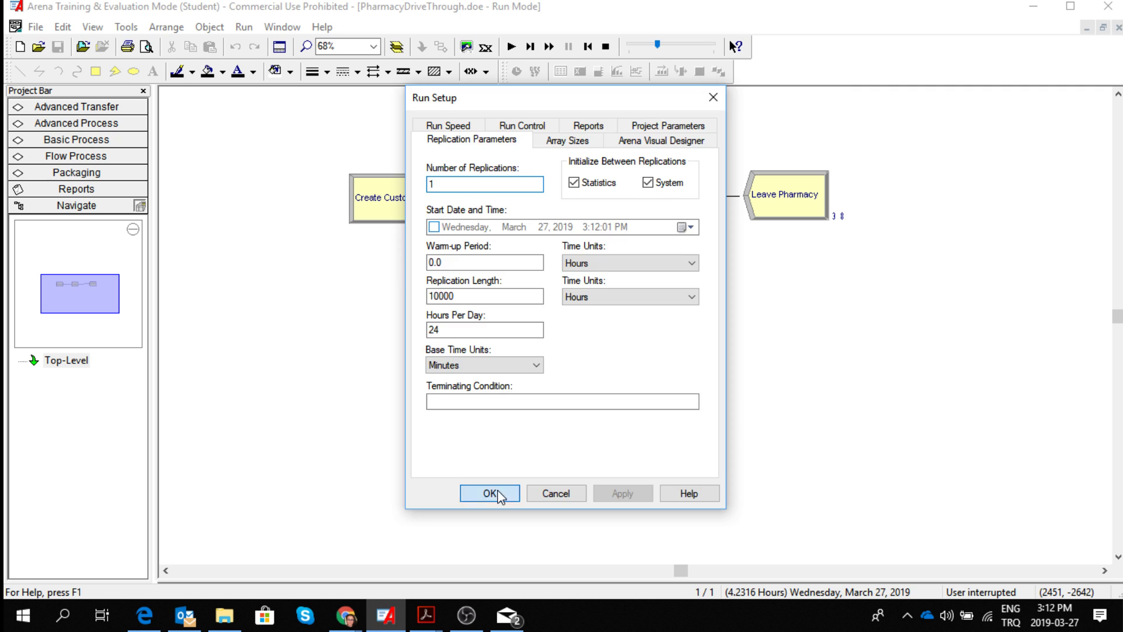
left_click(497, 494)
left_click(589, 52)
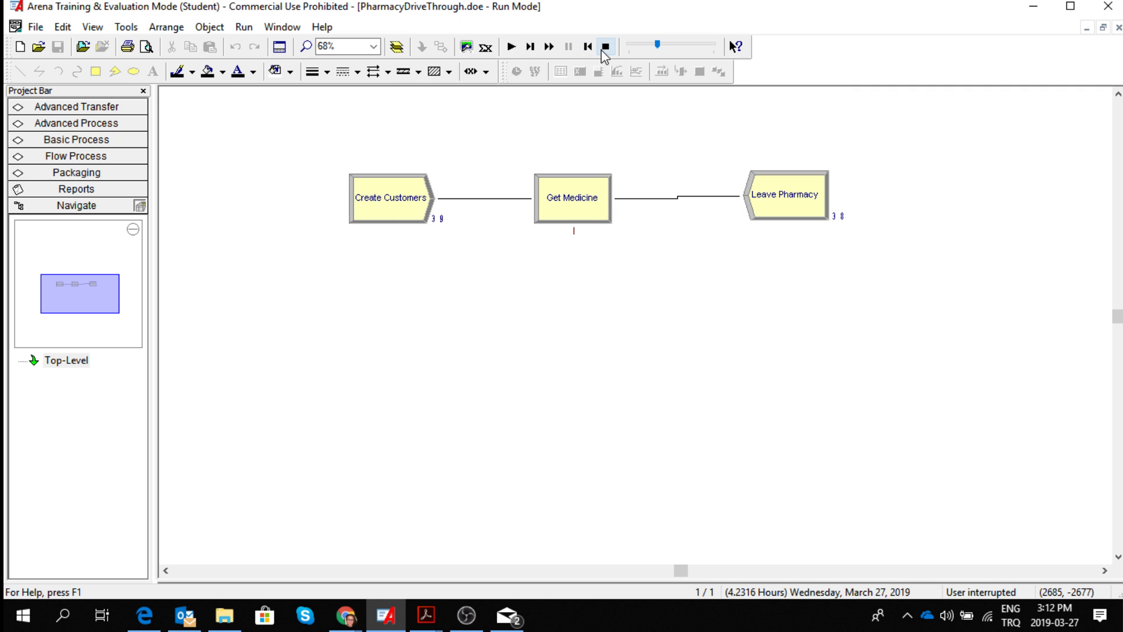
left_click(604, 47)
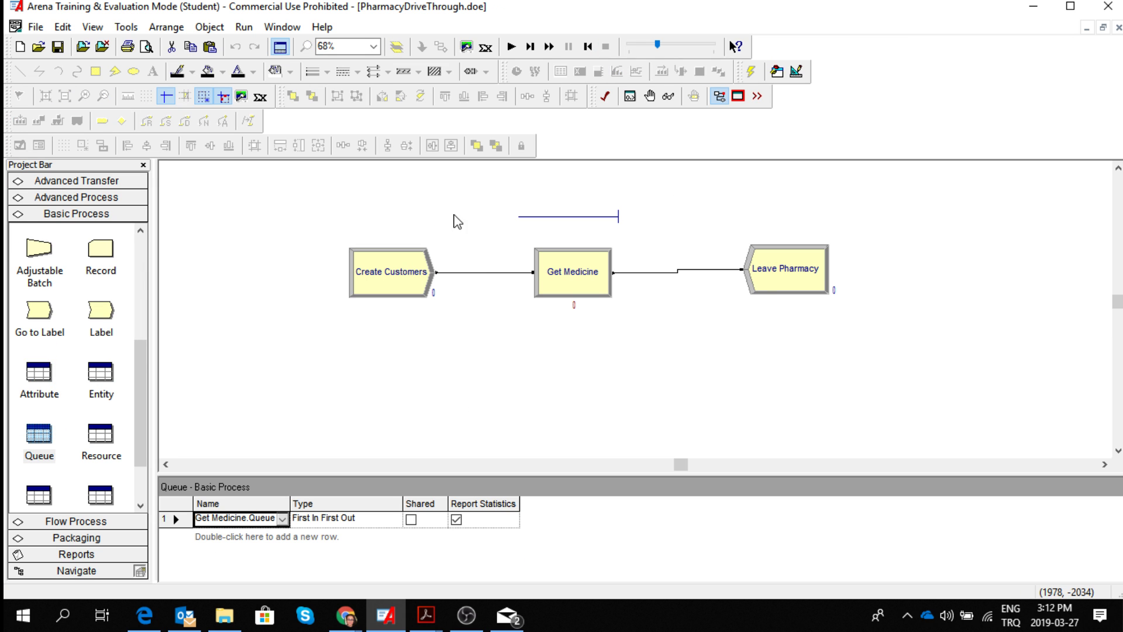
Step: Run the simulation with animation, pause it with an entity step, and fast-forward the rest
left_click(514, 48)
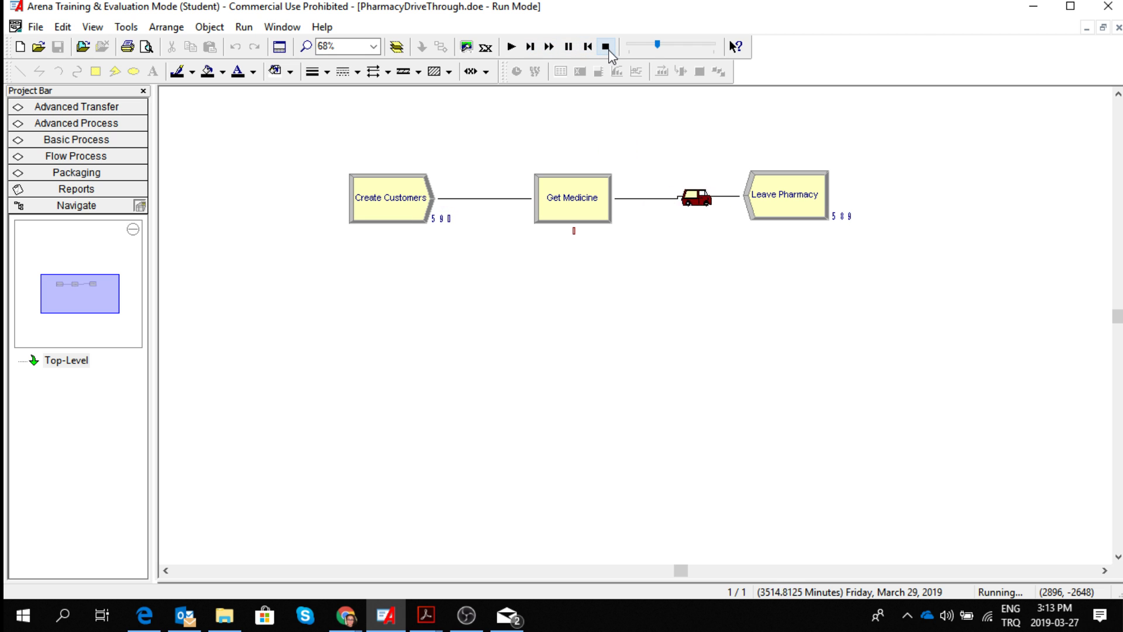
left_click(531, 47)
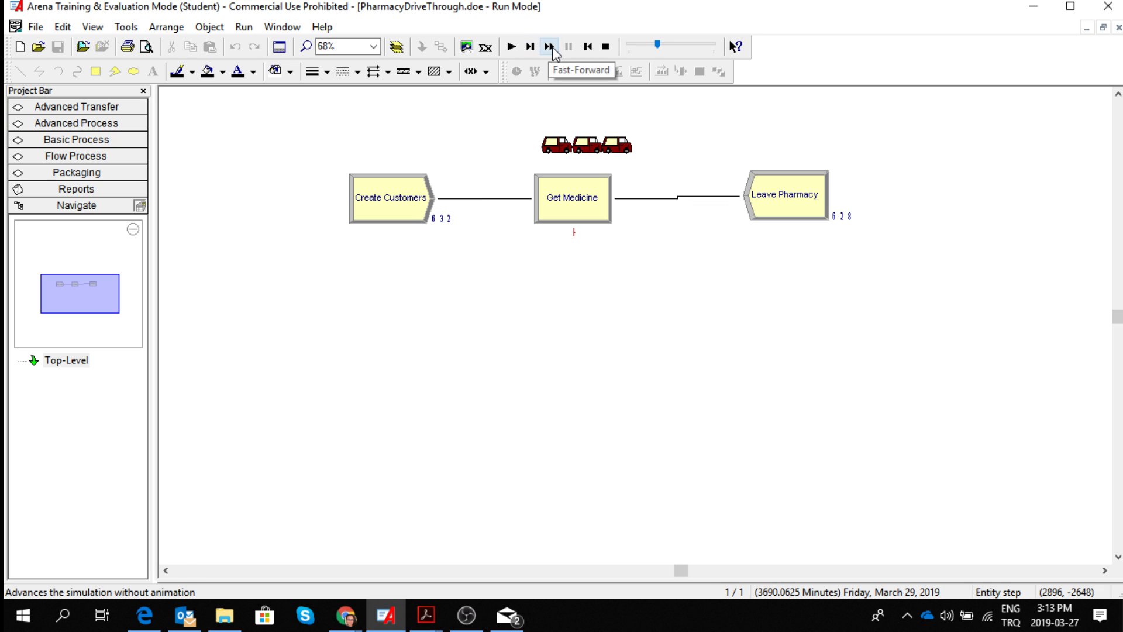
left_click(550, 49)
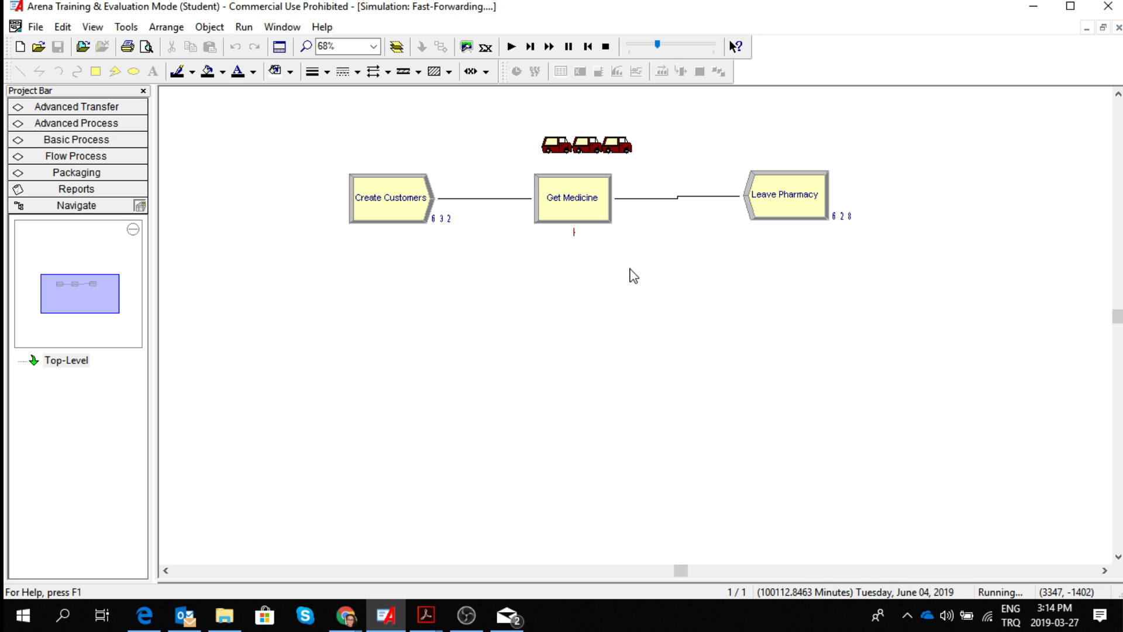
left_click(474, 624)
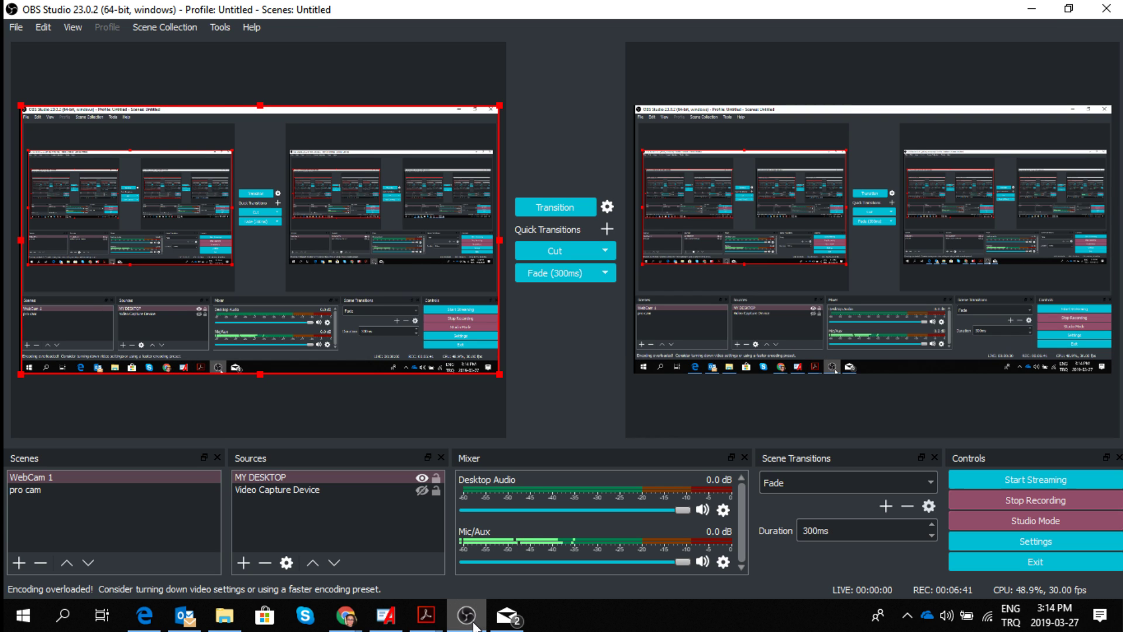
left_click(474, 625)
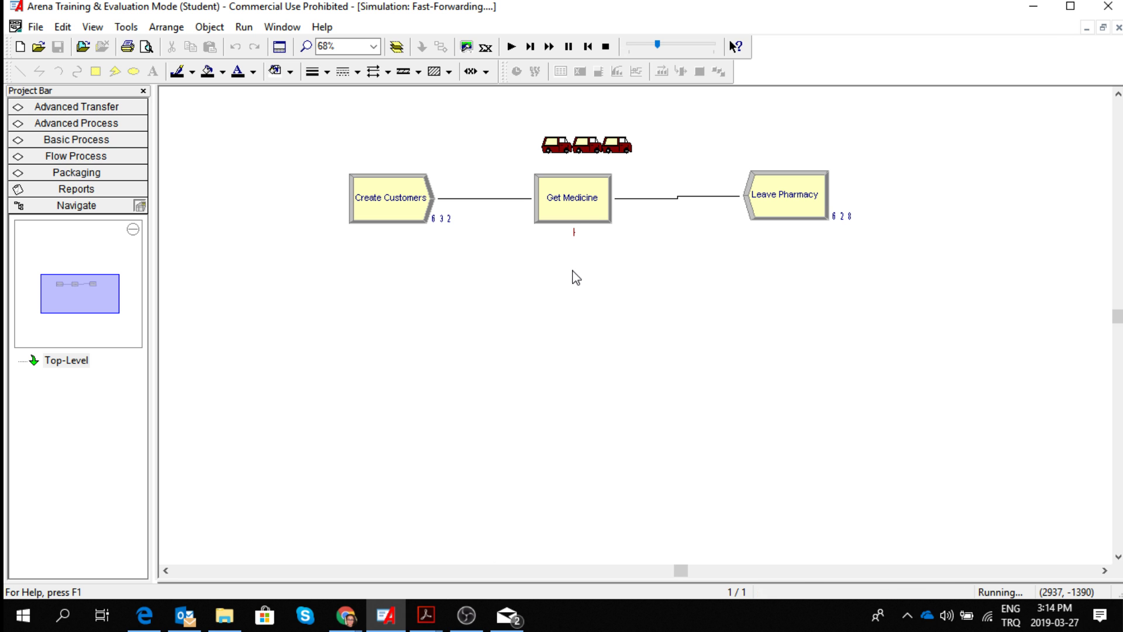
Step: End the fast-forwarding run and review the replication parameters in the run setup
left_click(606, 48)
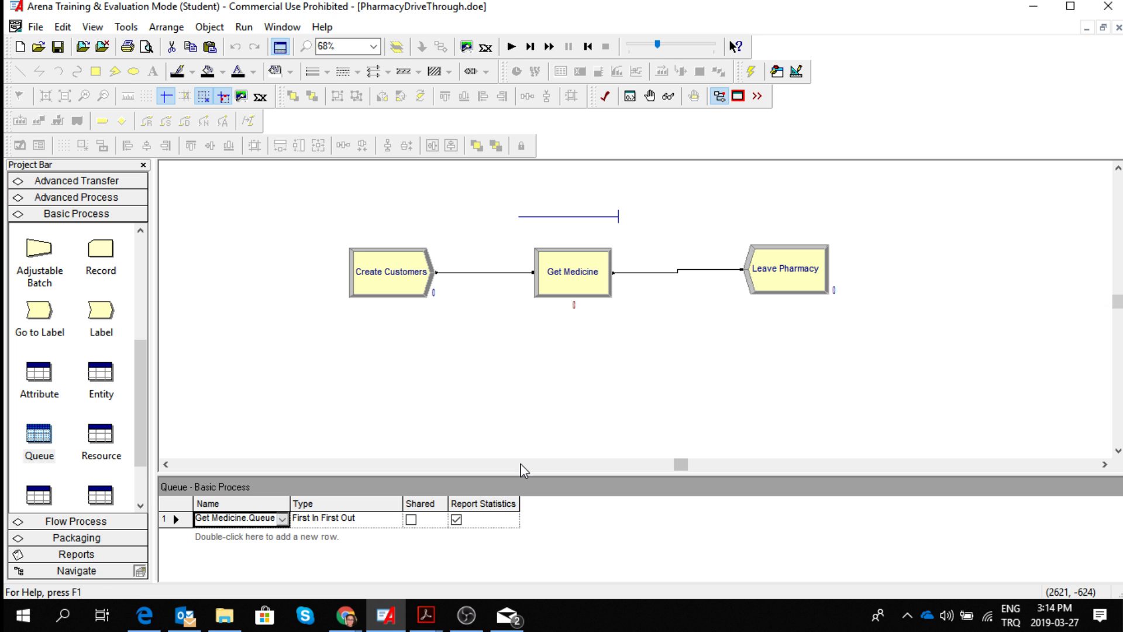
left_click(243, 27)
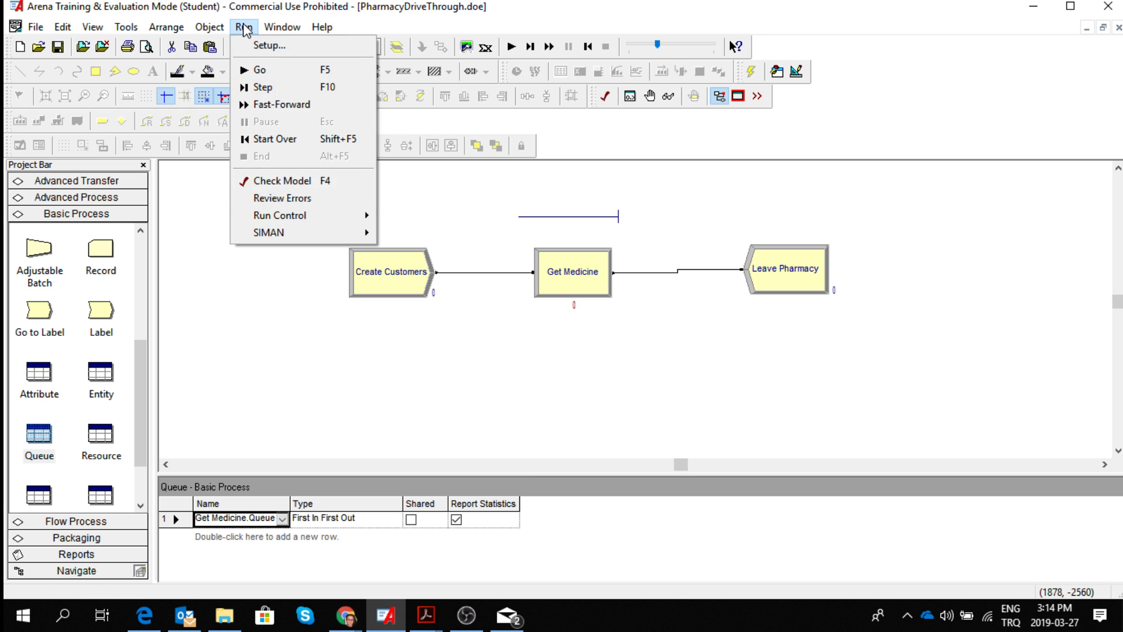
left_click(270, 46)
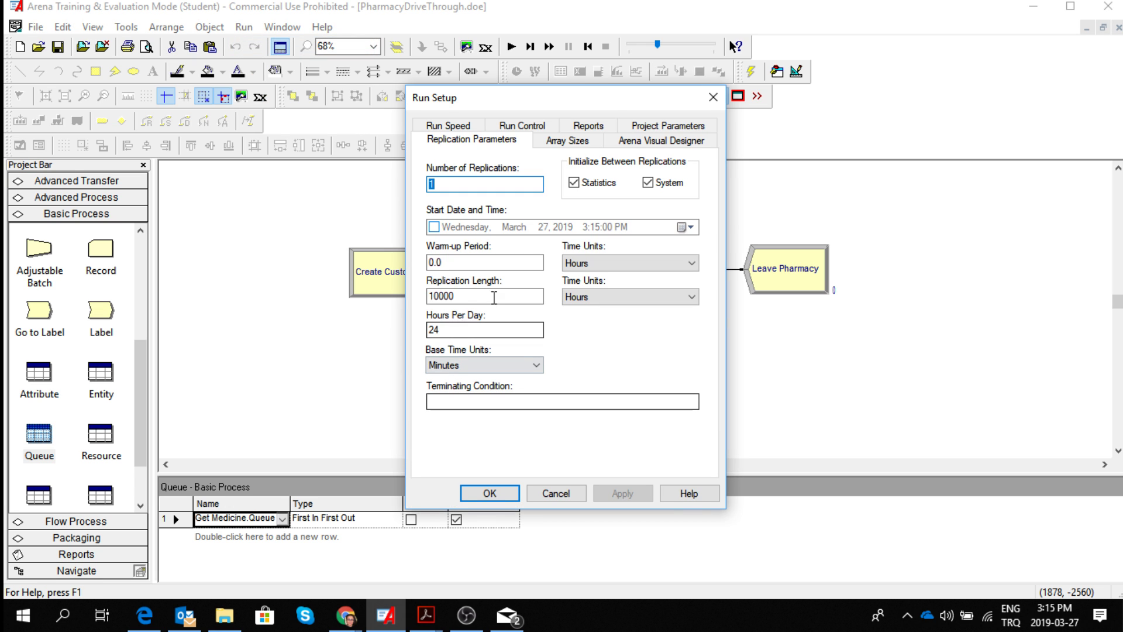
left_click(500, 496)
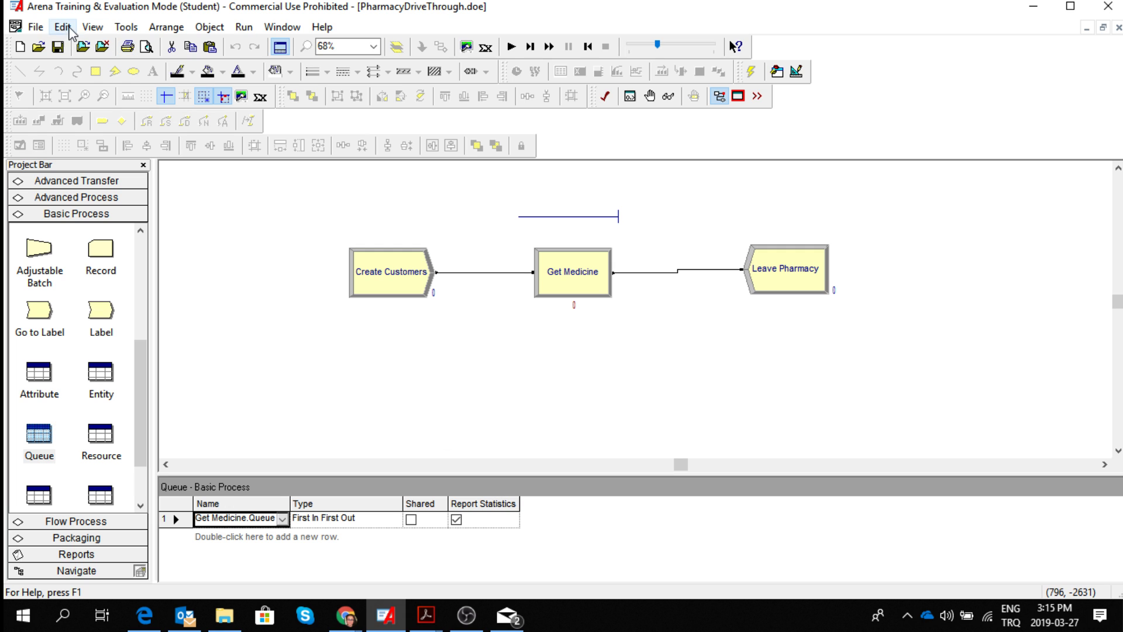
Step: Run the simulation in Batch Run (No Animation) mode and choose to see the results
left_click(244, 27)
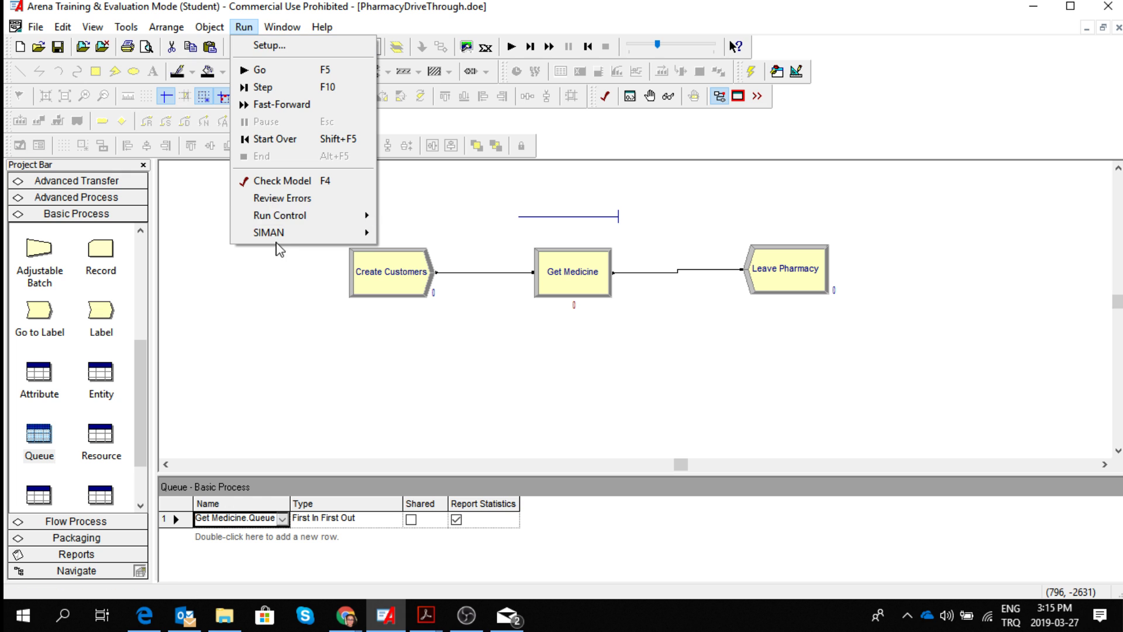
mouse_move(308, 225)
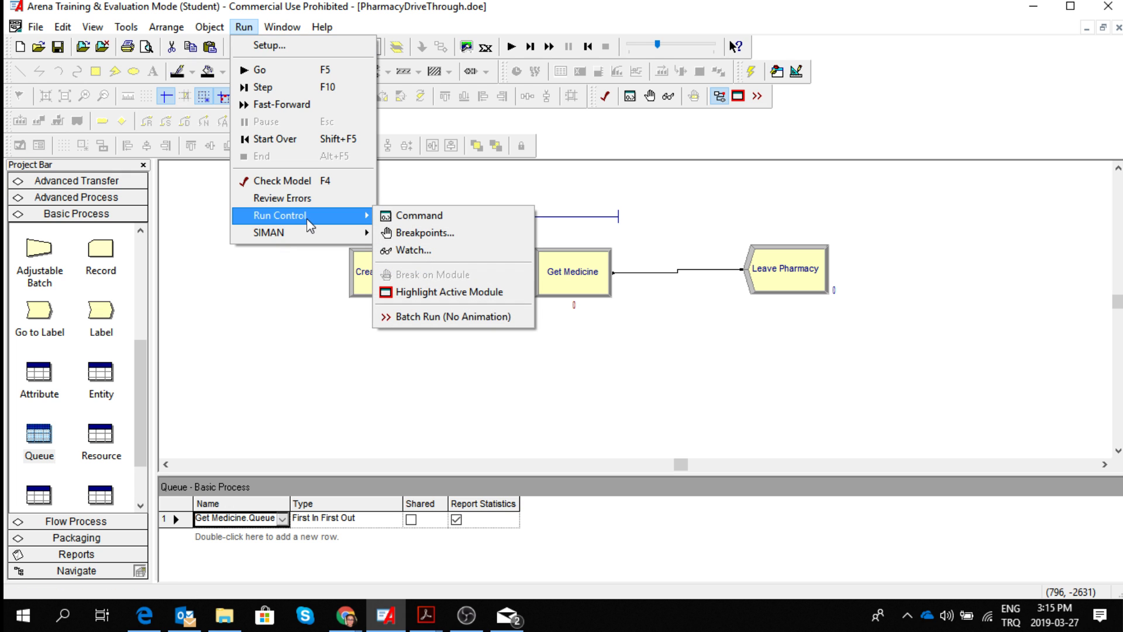
left_click(449, 316)
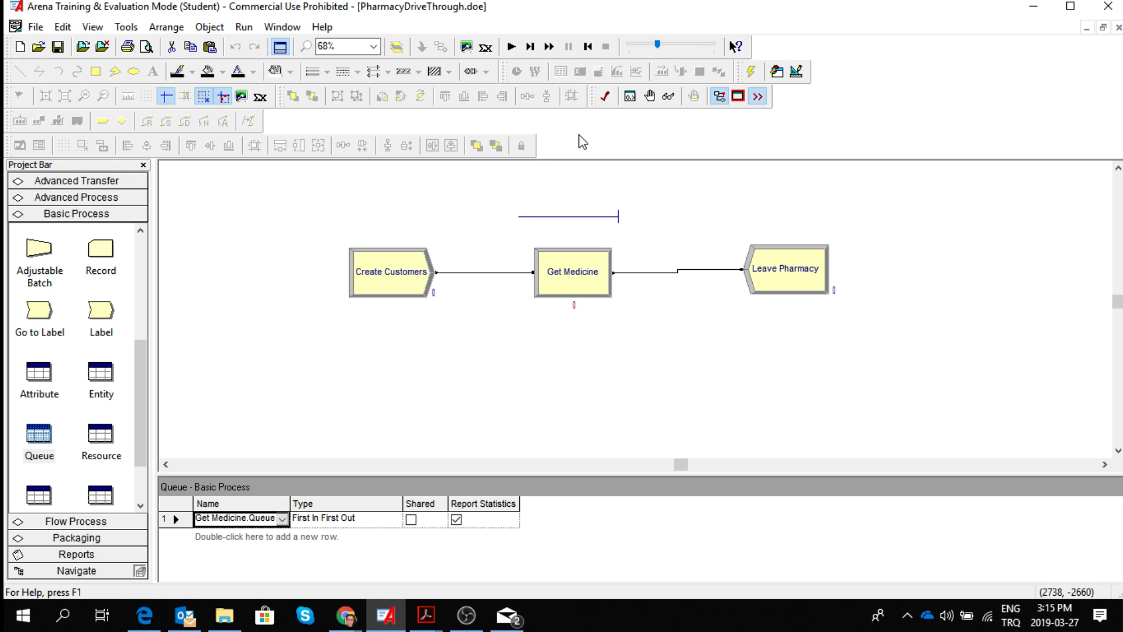
left_click(508, 47)
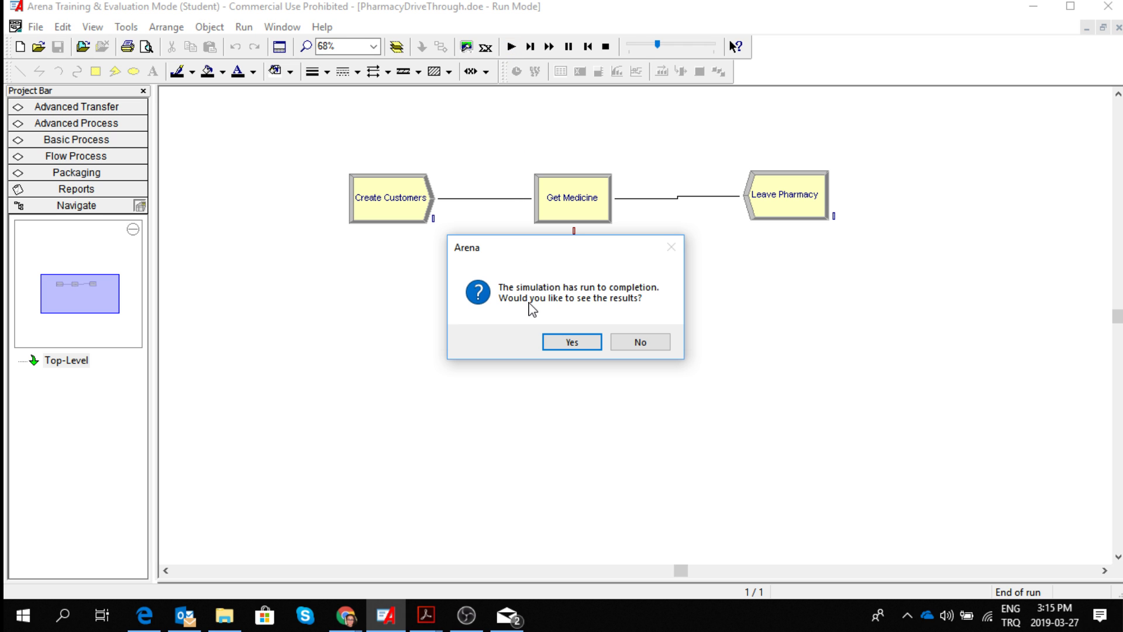
left_click(572, 342)
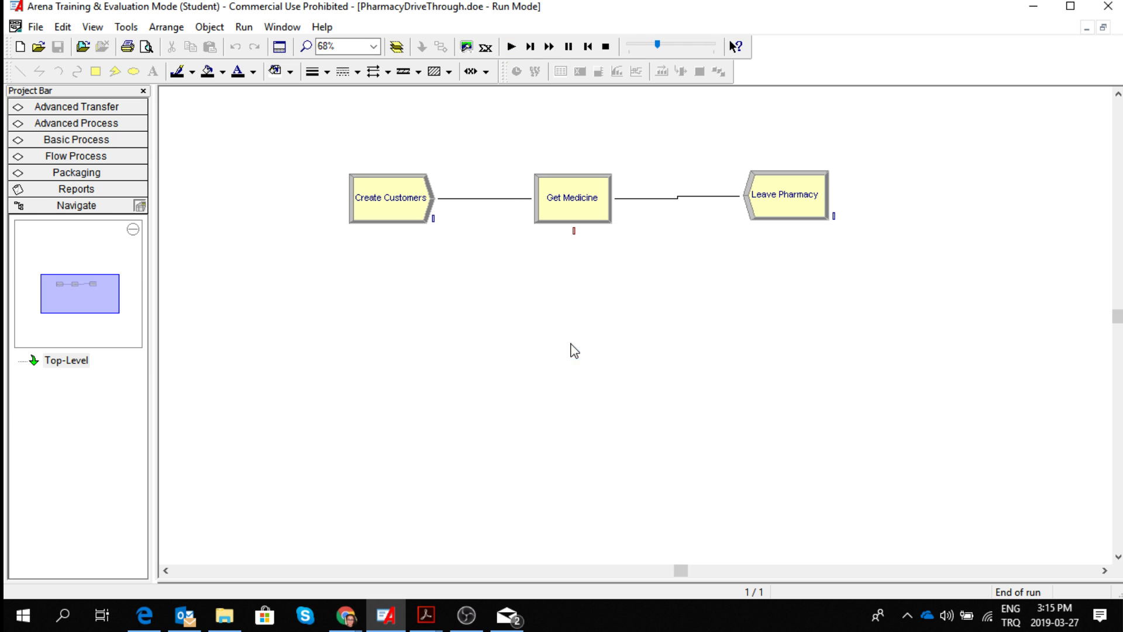